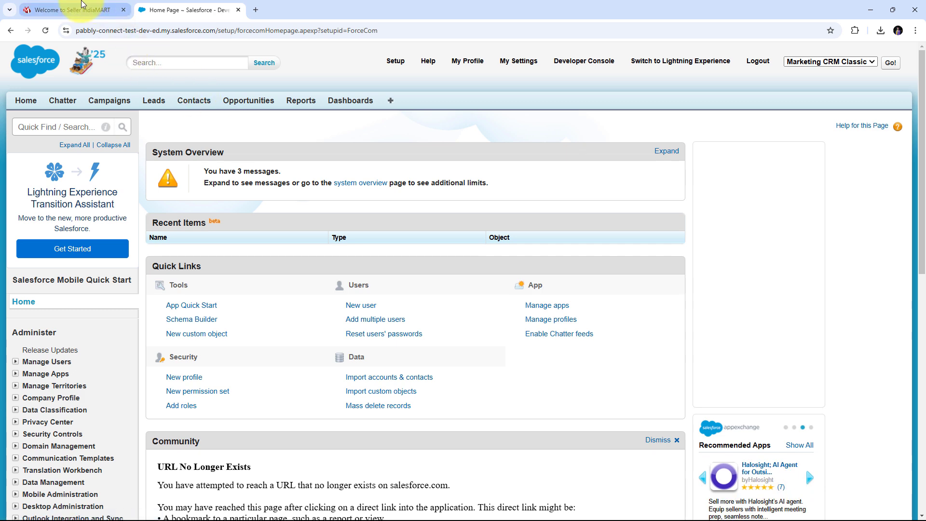
# - Review the IndiaMART seller dashboard and the Salesforce home page, switching between the two accounts
pyautogui.click(101, 9)
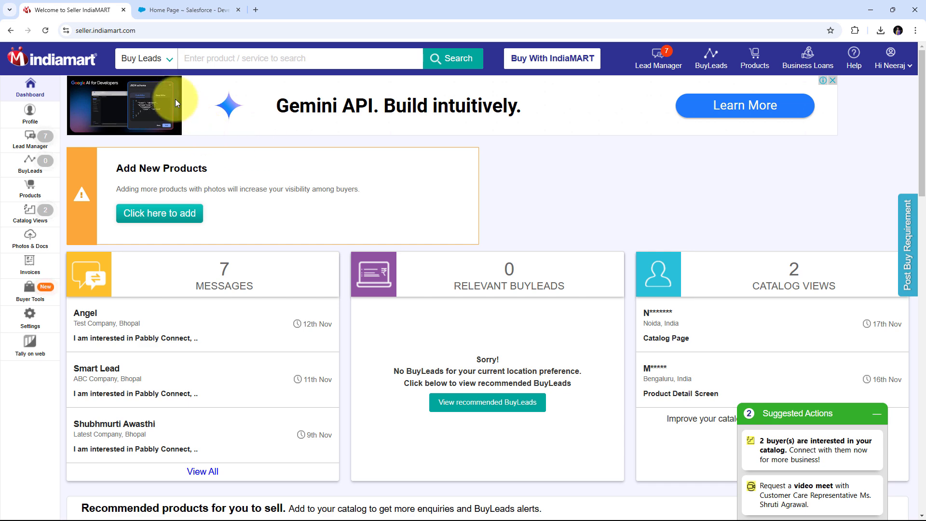
pyautogui.click(181, 9)
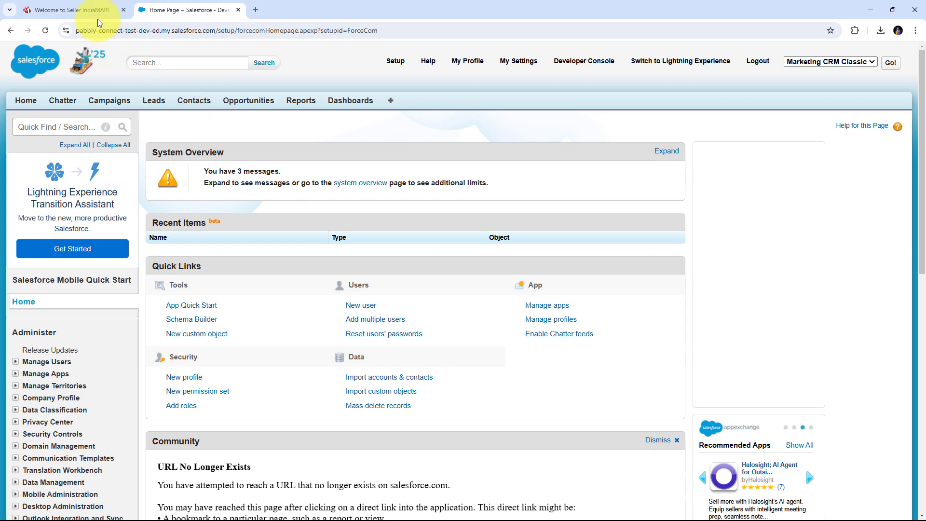
pyautogui.click(85, 8)
pyautogui.click(222, 10)
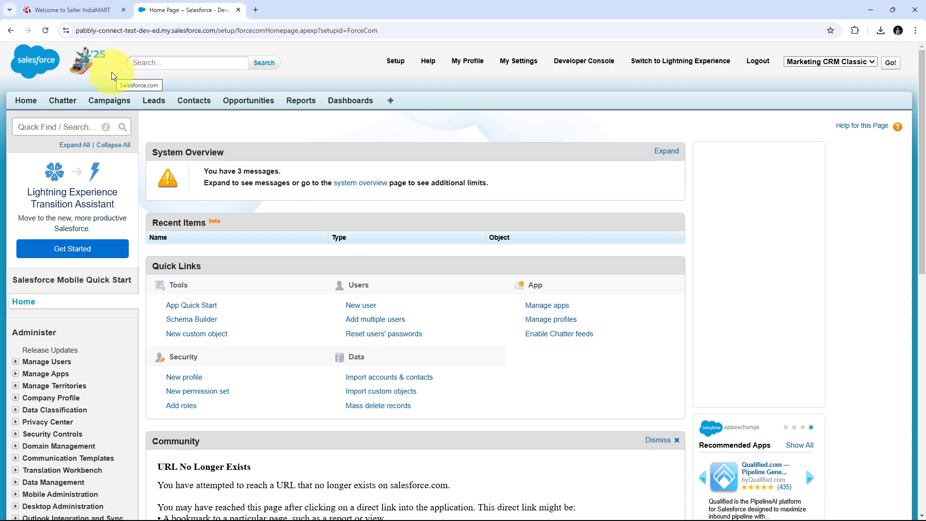
pyautogui.click(72, 10)
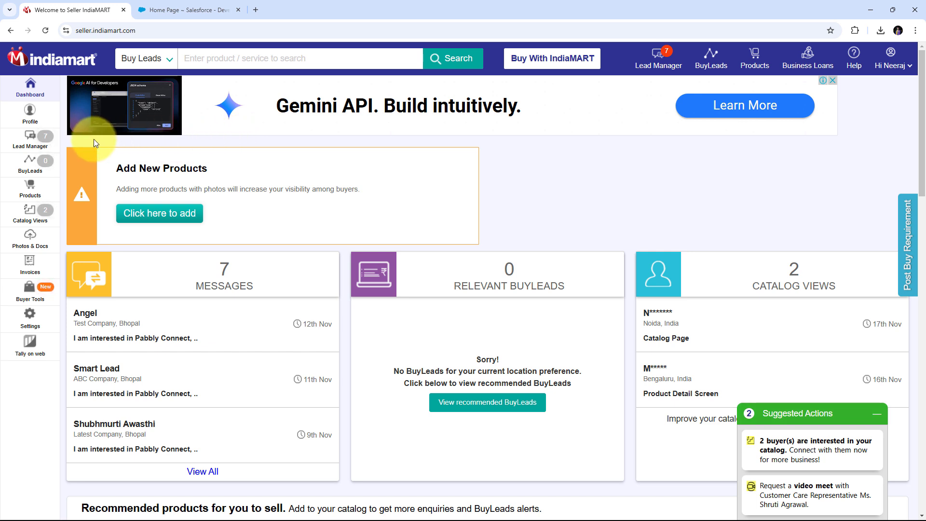
pyautogui.click(144, 4)
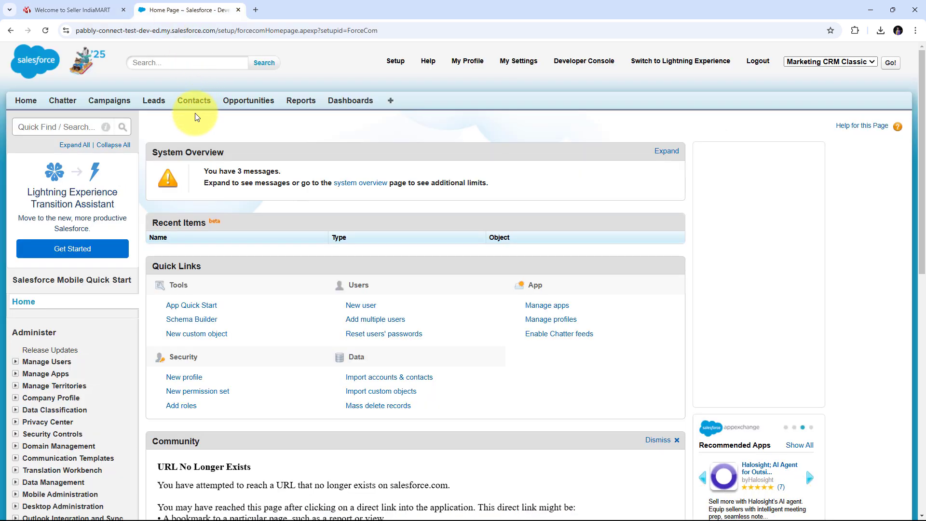
pyautogui.click(83, 11)
pyautogui.click(197, 9)
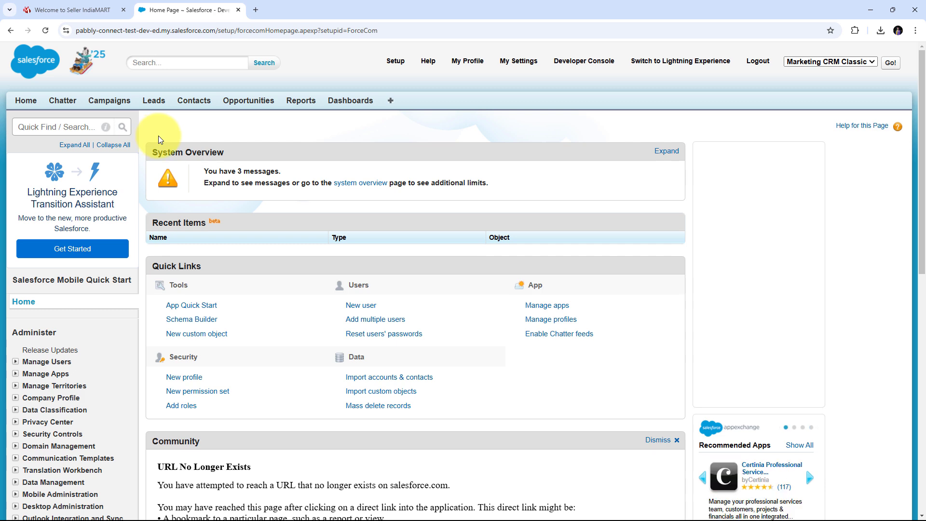
pyautogui.click(101, 5)
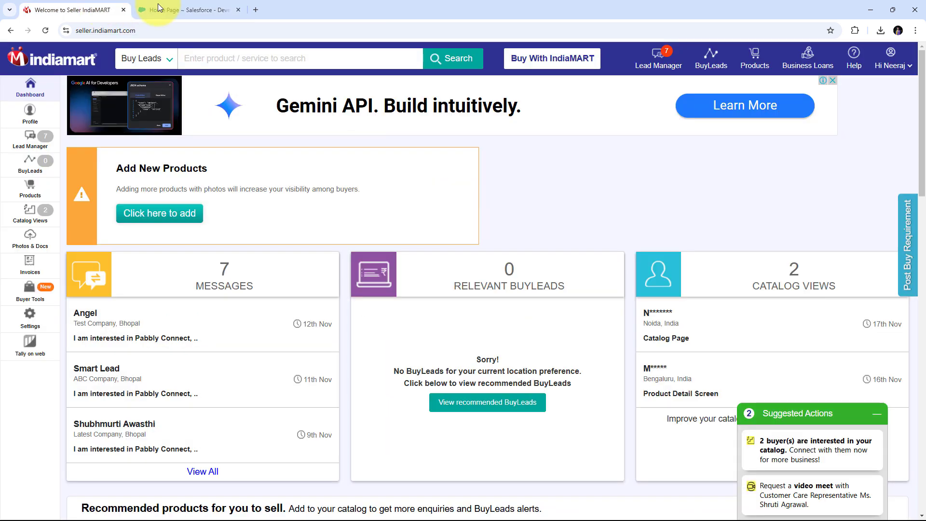
# - Open the Pabbly Connect website at pabbly.com/connect in a new browser tab
pyautogui.click(256, 10)
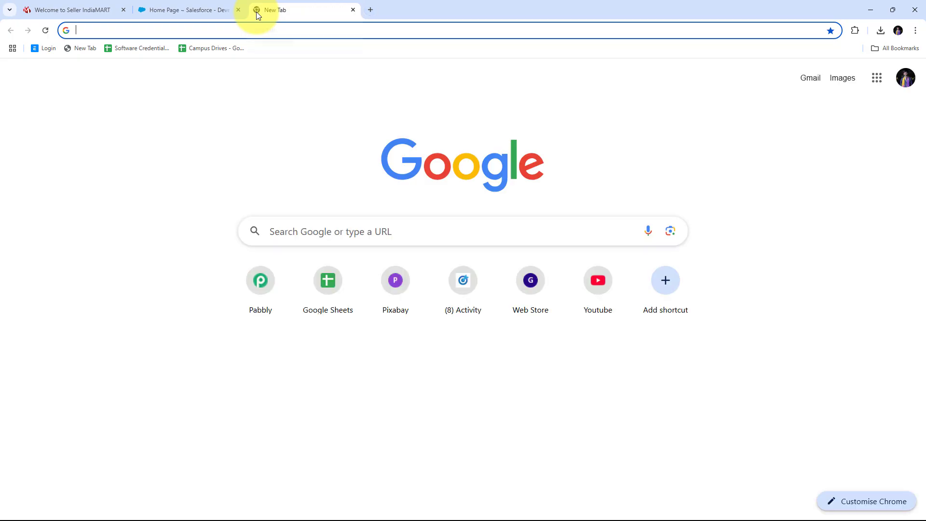
pyautogui.write('pabbly.com')
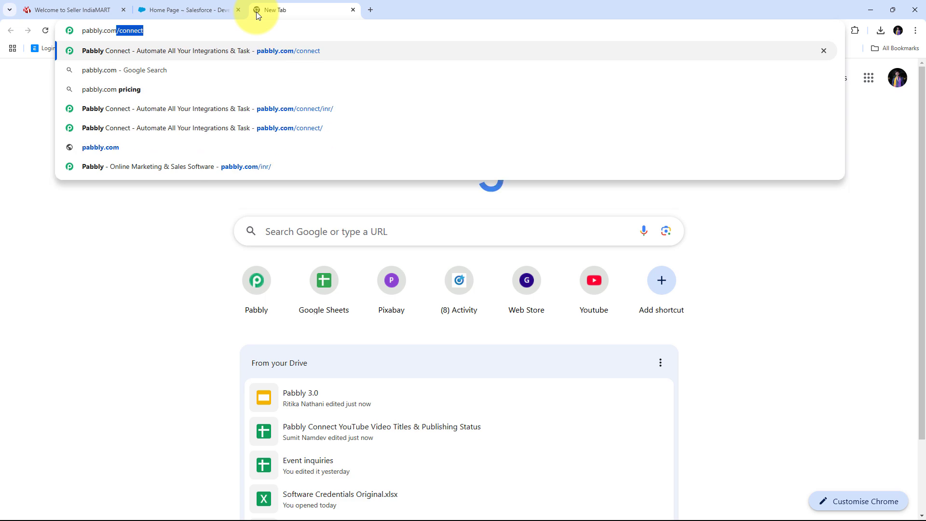
pyautogui.write('/co')
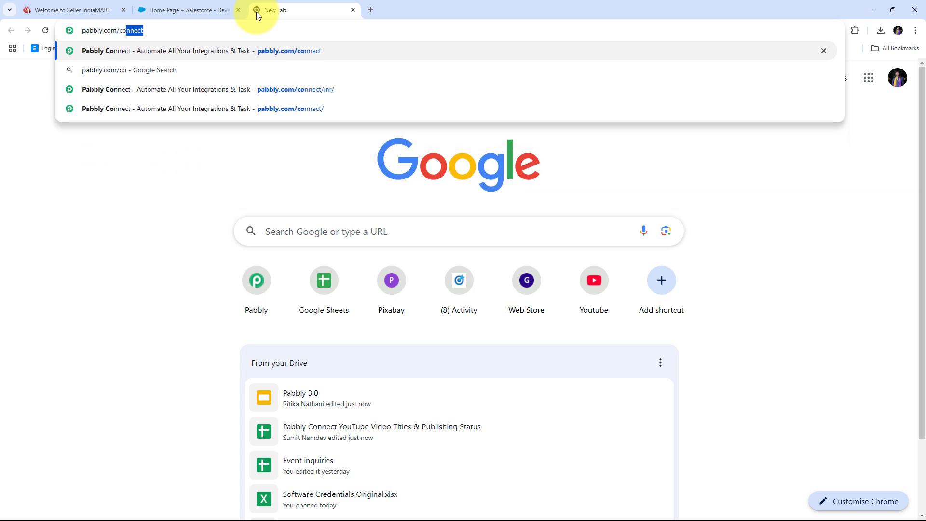
pyautogui.press('Return')
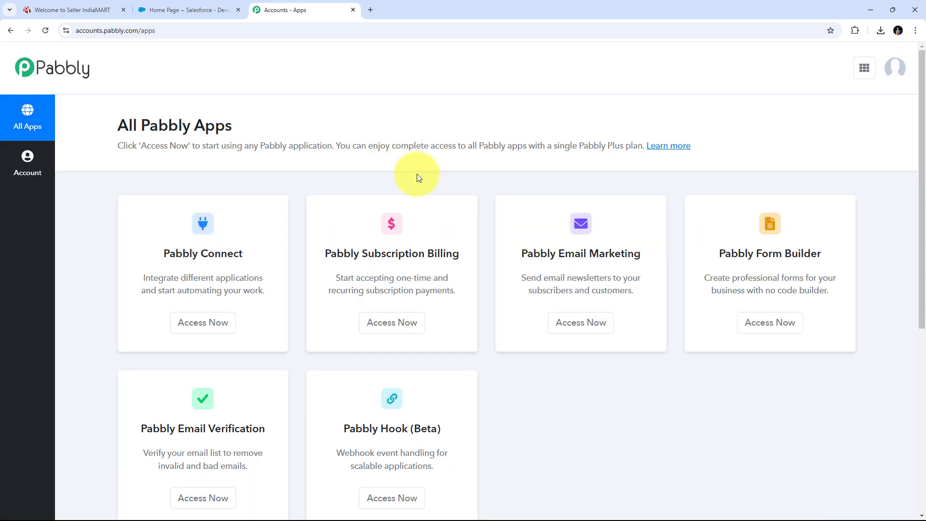
# - Access Pabbly Connect from the All Pabbly Apps page to reach its workflow dashboard
pyautogui.scroll(-1, 397, 181)
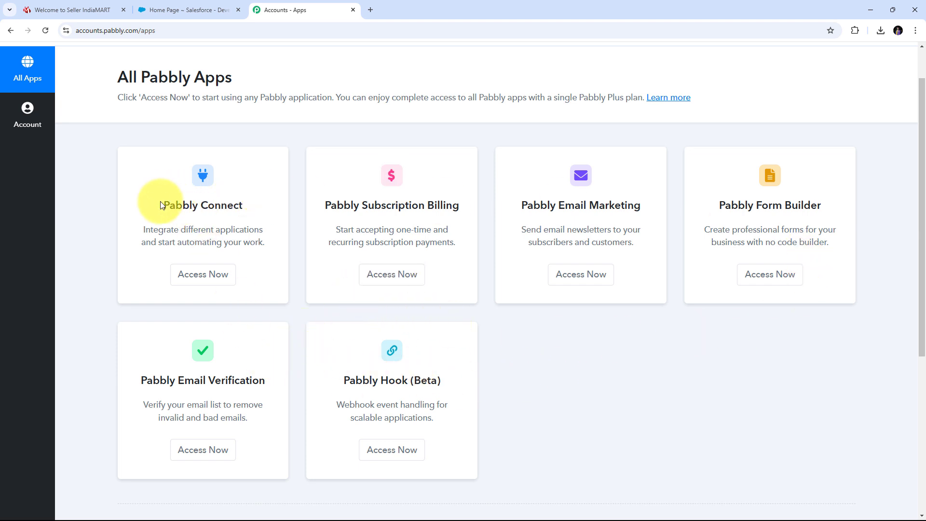
pyautogui.moveTo(160, 206); pyautogui.dragTo(262, 209)
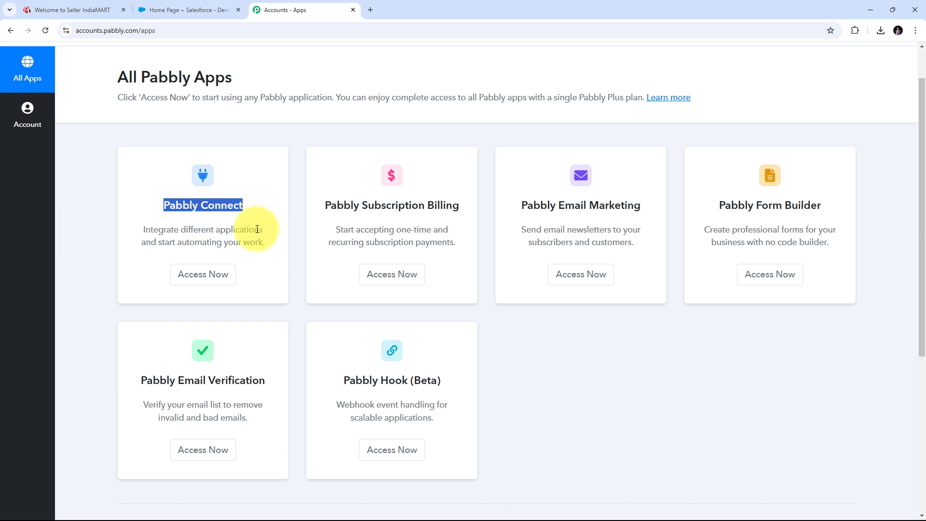
pyautogui.click(201, 277)
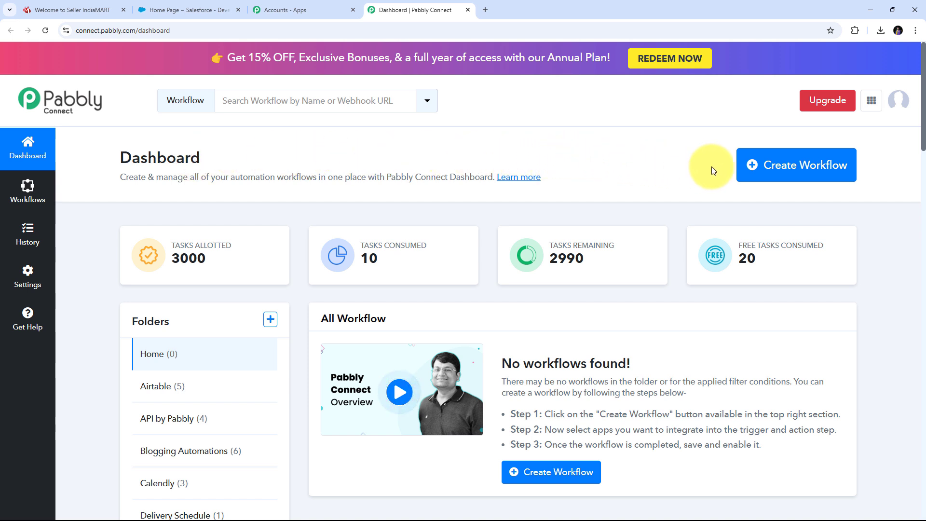
# - Create a workflow named "Add IndiaMART Leads / Enquiries to Salesforce for Online Yoga" in the IndiaMart folder
pyautogui.click(794, 170)
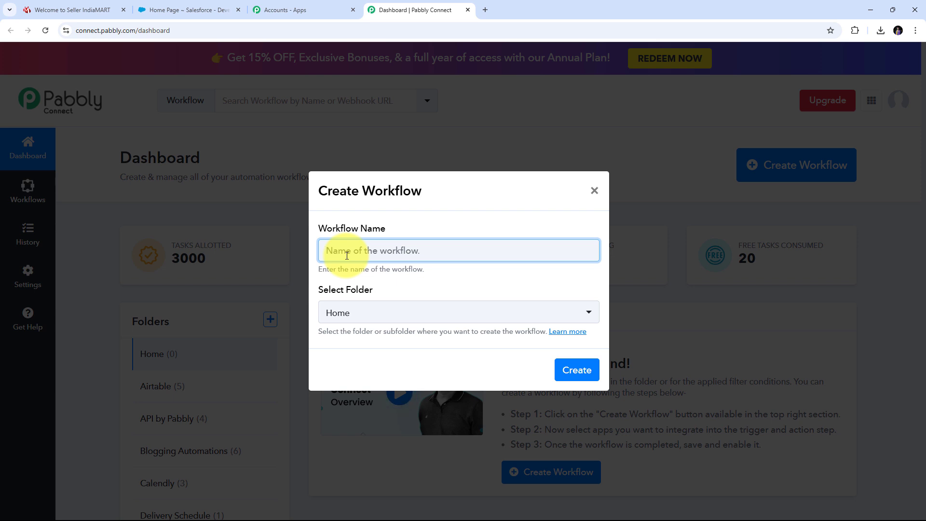
pyautogui.write('Add IndiaMART Leads / Enquiries to Salesforce for Online Yoga')
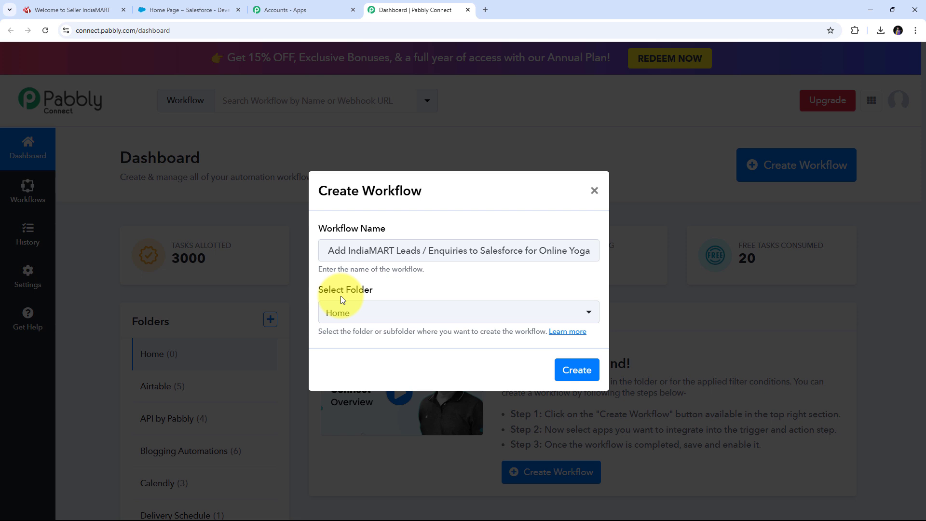
pyautogui.click(510, 316)
pyautogui.scroll(-10, 452, 201)
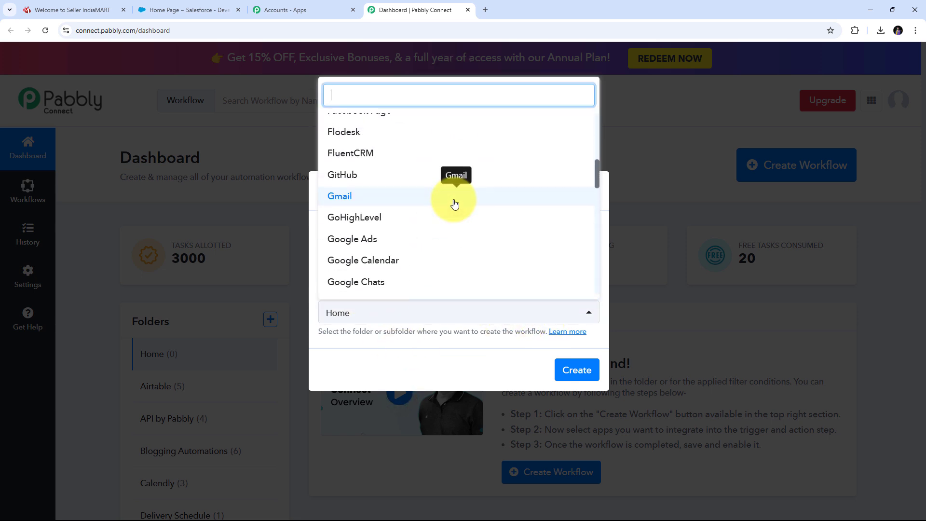
pyautogui.scroll(-5, 454, 205)
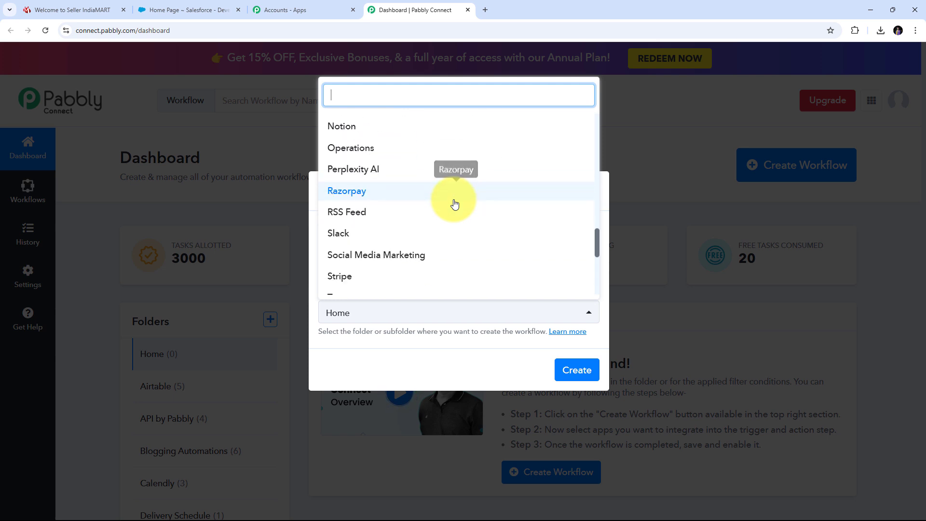
pyautogui.scroll(3, 455, 203)
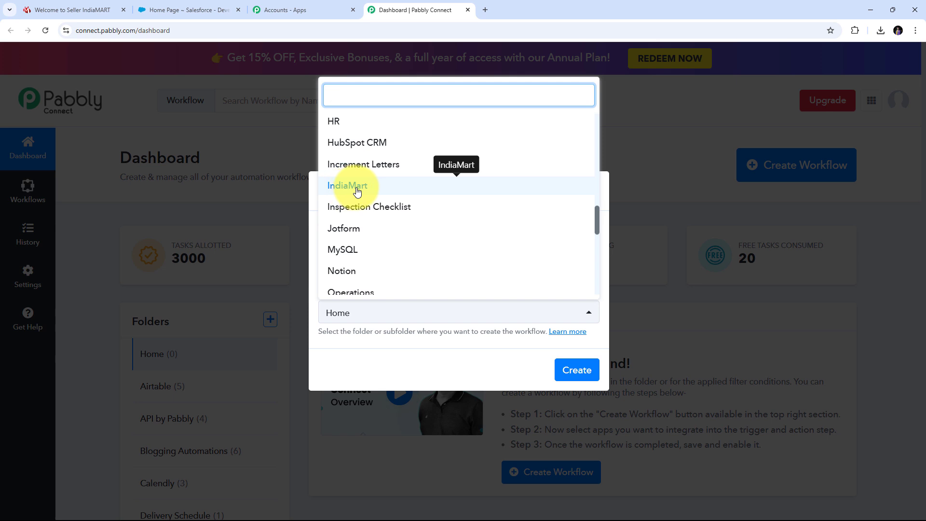
pyautogui.click(376, 192)
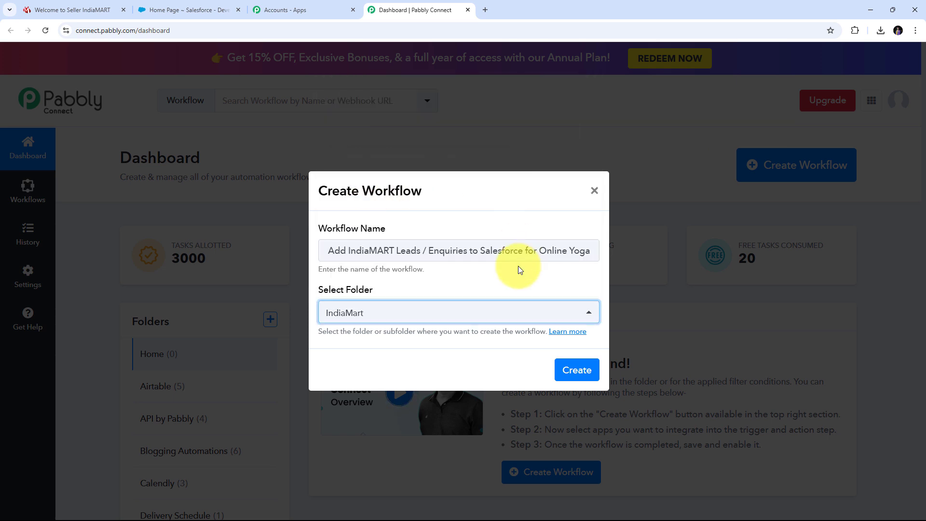
pyautogui.click(582, 375)
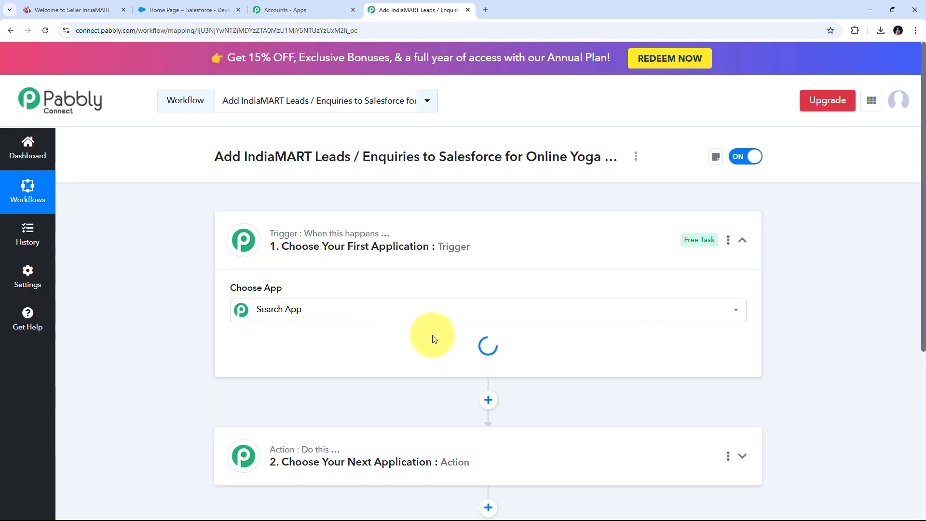
# - Examine the workflow's trigger and action steps, including their explanations and the option for adding further action steps
pyautogui.scroll(-2, 408, 236)
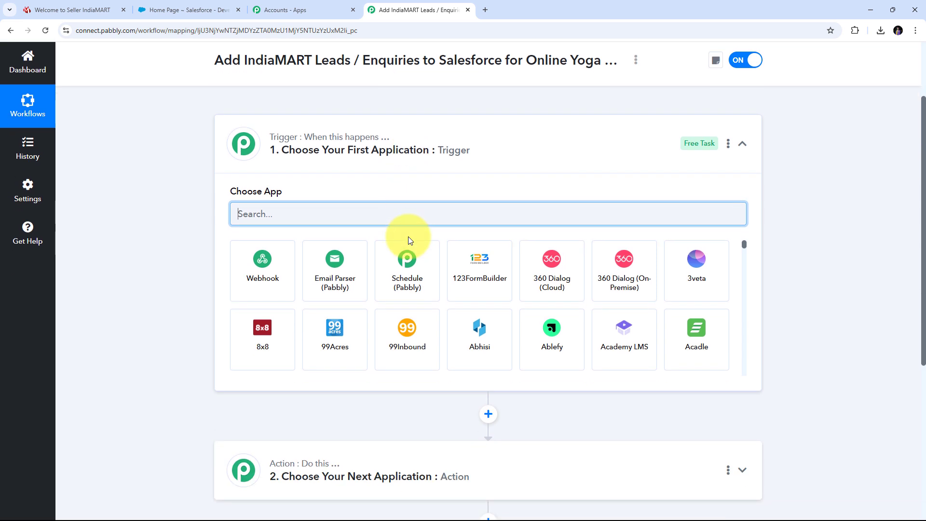
pyautogui.scroll(-1, 408, 237)
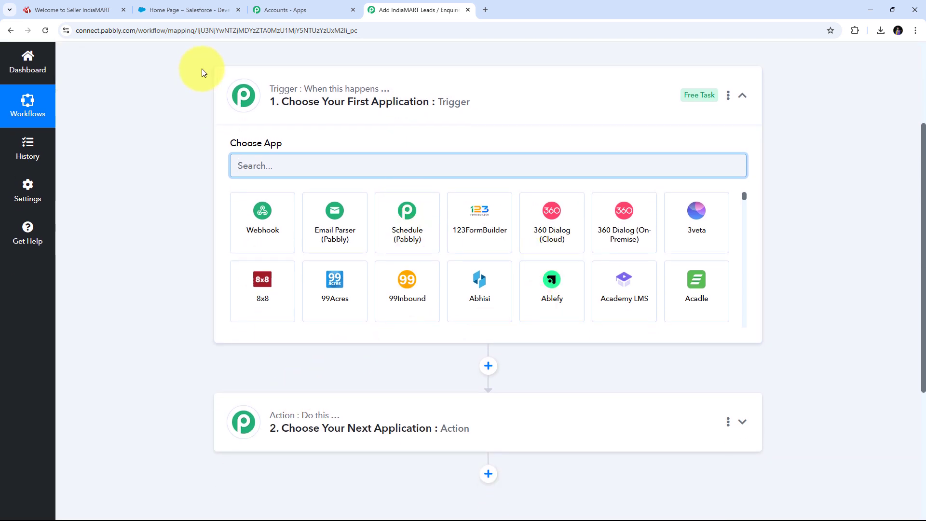
pyautogui.moveTo(292, 95)
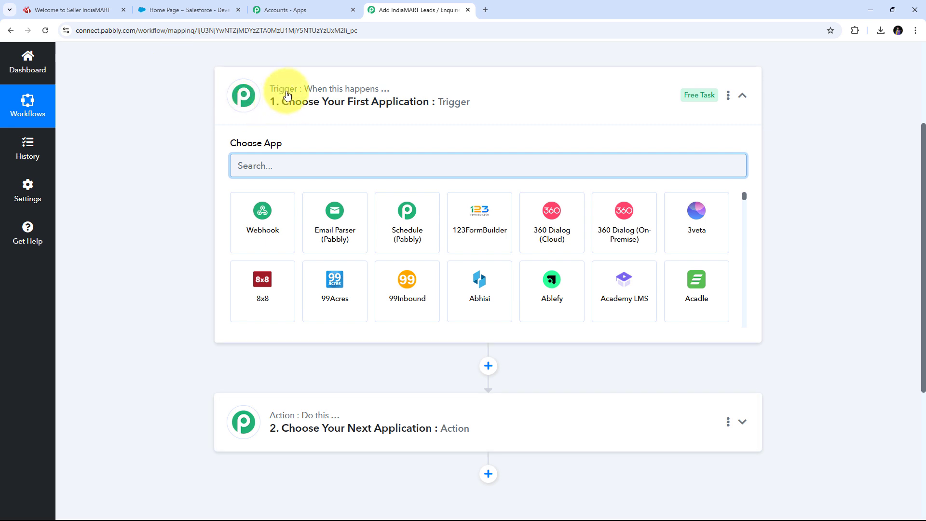
pyautogui.moveTo(385, 95)
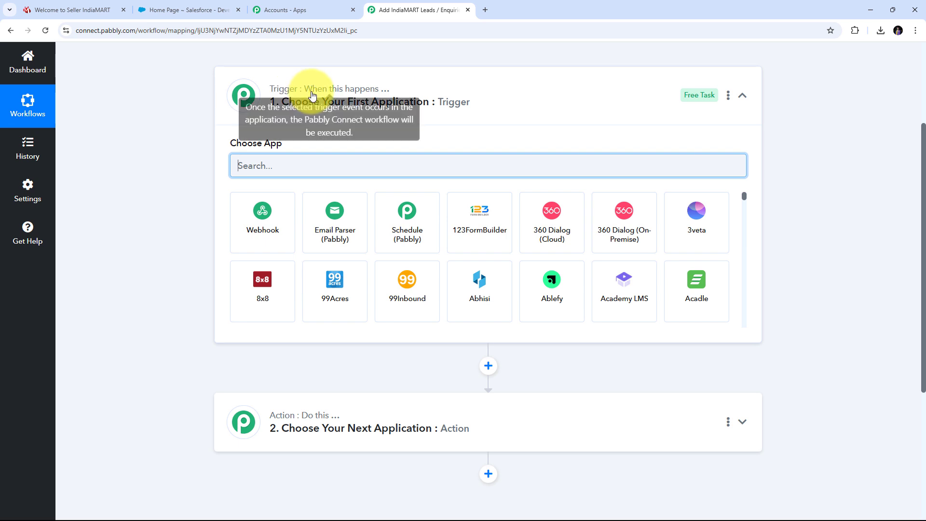
pyautogui.moveTo(273, 419)
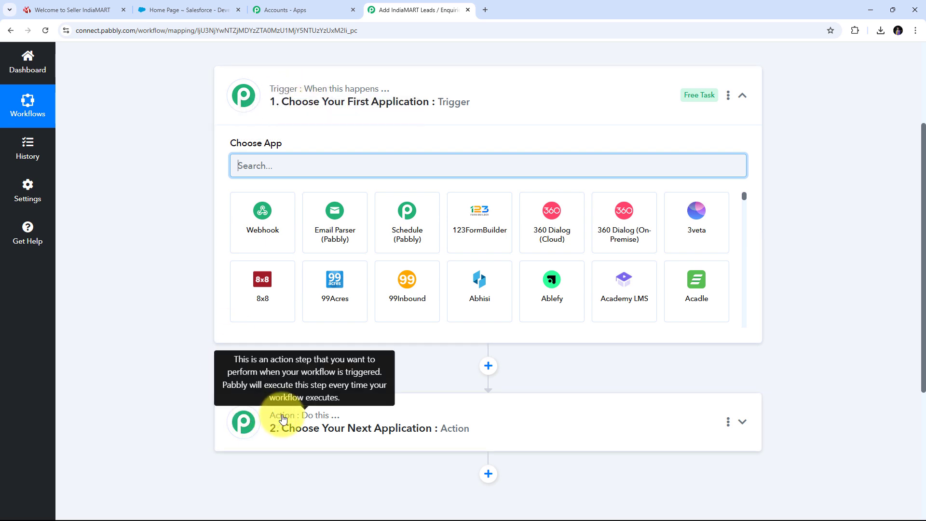
pyautogui.scroll(2, 223, 311)
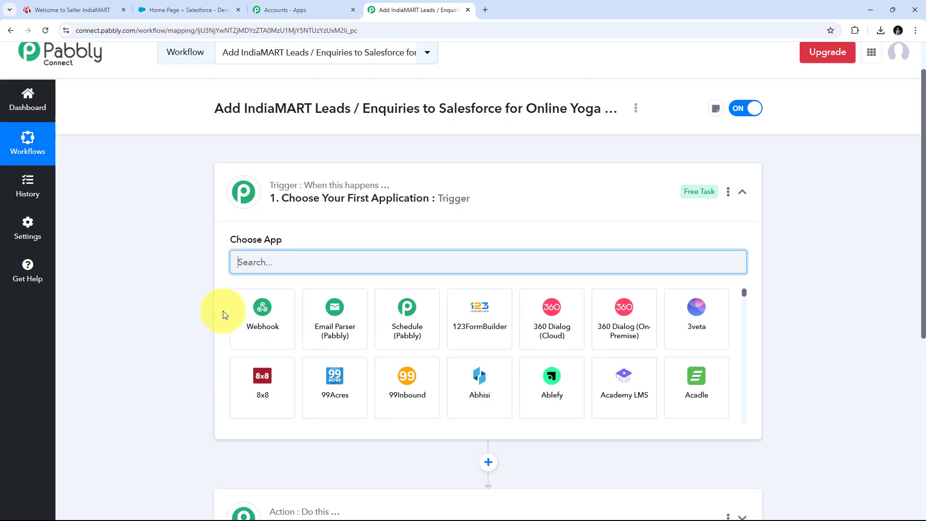
pyautogui.moveTo(273, 188)
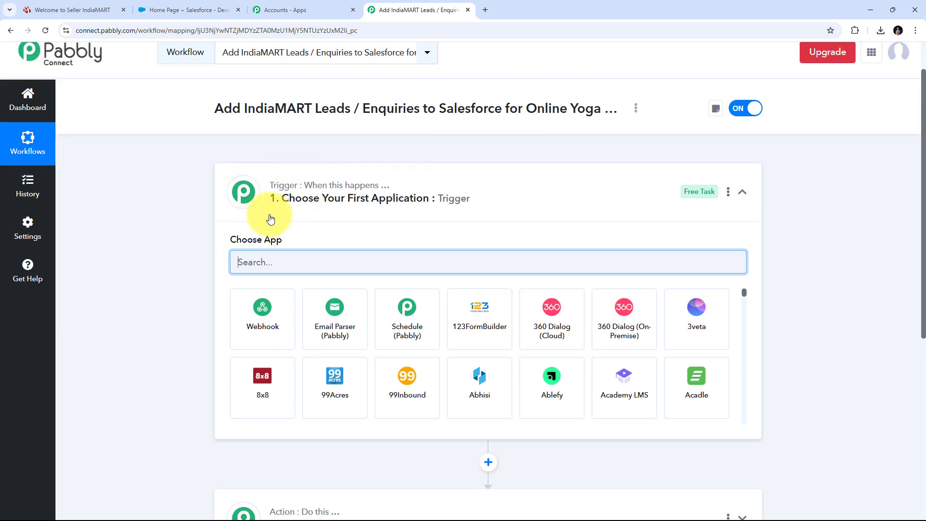
pyautogui.scroll(-2, 471, 393)
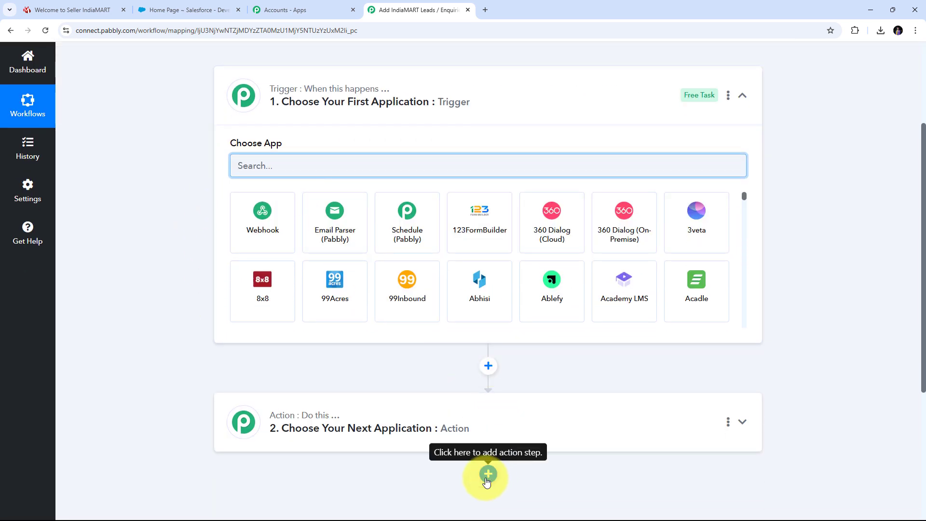
pyautogui.scroll(3, 255, 309)
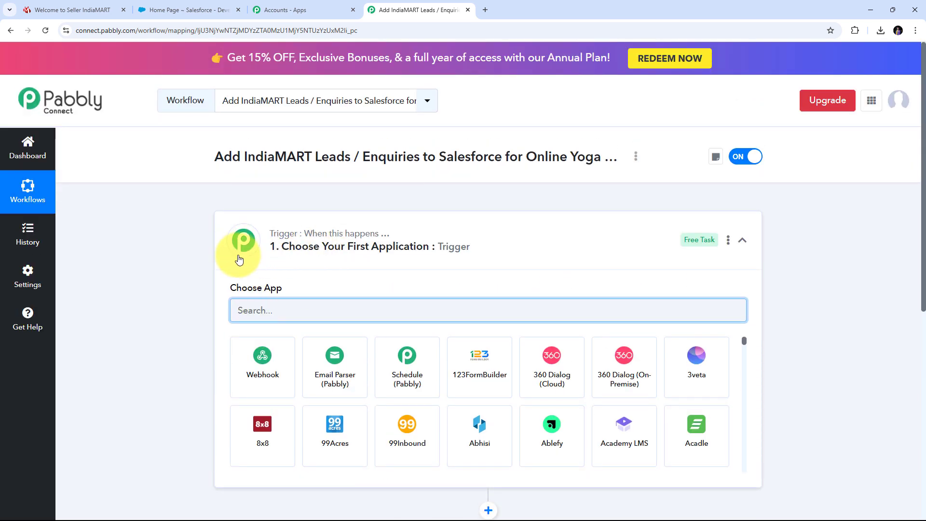
# - Set the workflow's trigger application to IndiaMART with New Leads as the trigger event
pyautogui.scroll(-2, 347, 275)
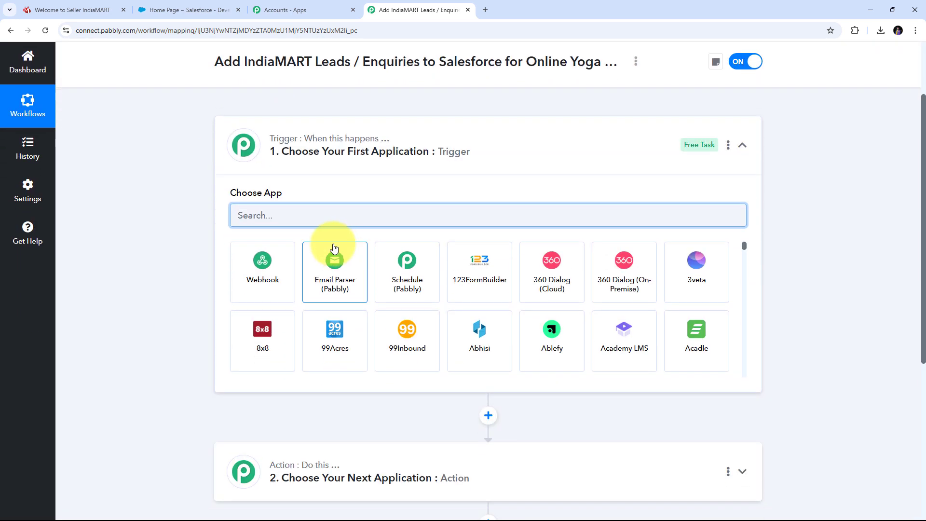
pyautogui.click(258, 213)
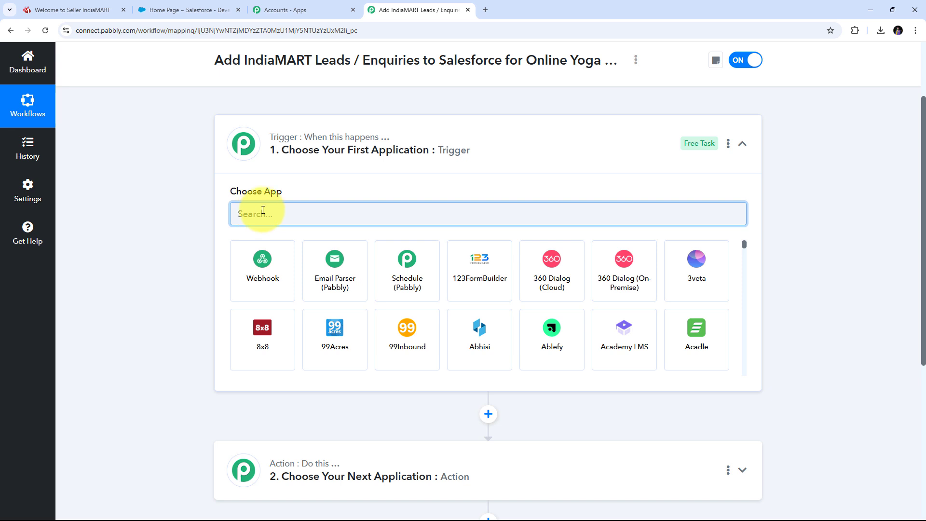
pyautogui.write('IndiaMART')
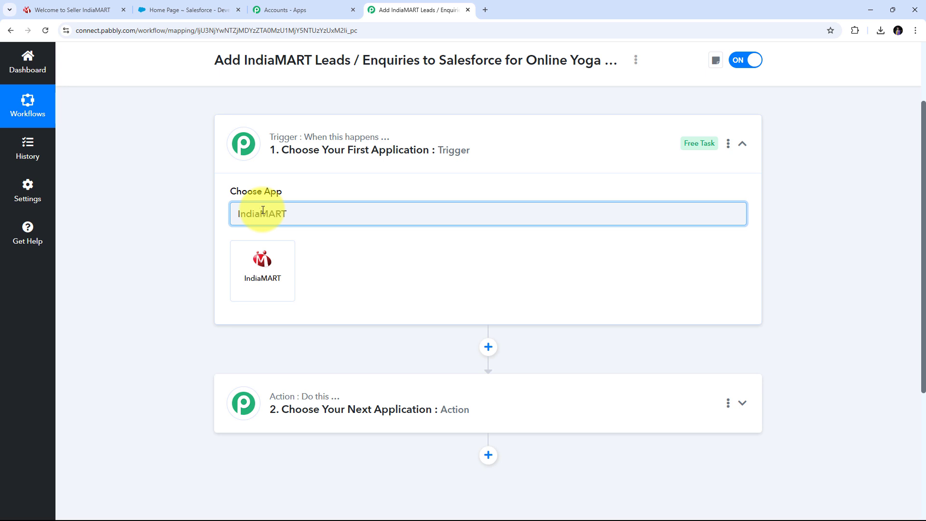
pyautogui.click(271, 272)
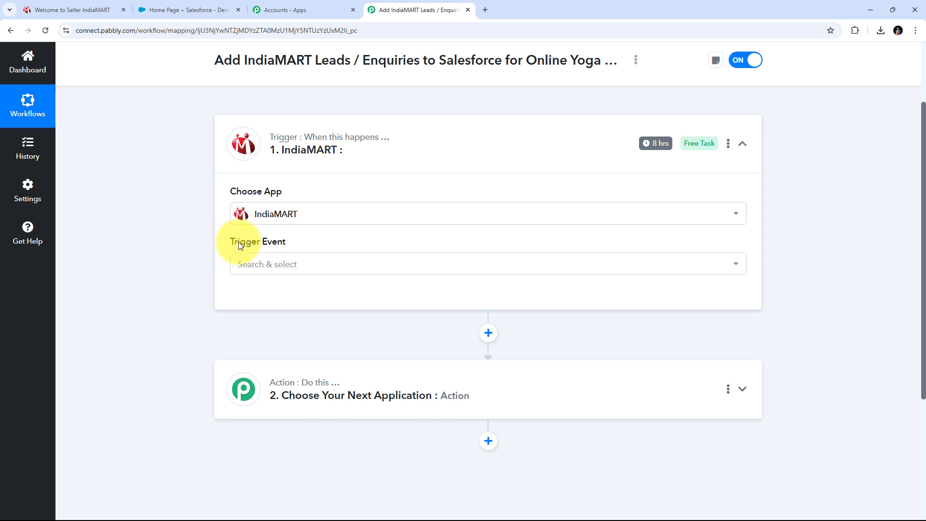
pyautogui.click(386, 263)
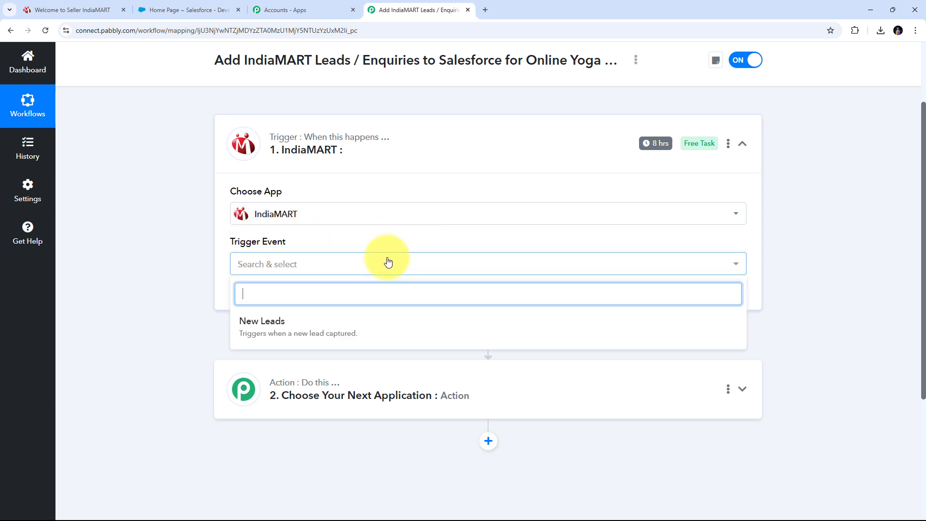
pyautogui.click(268, 330)
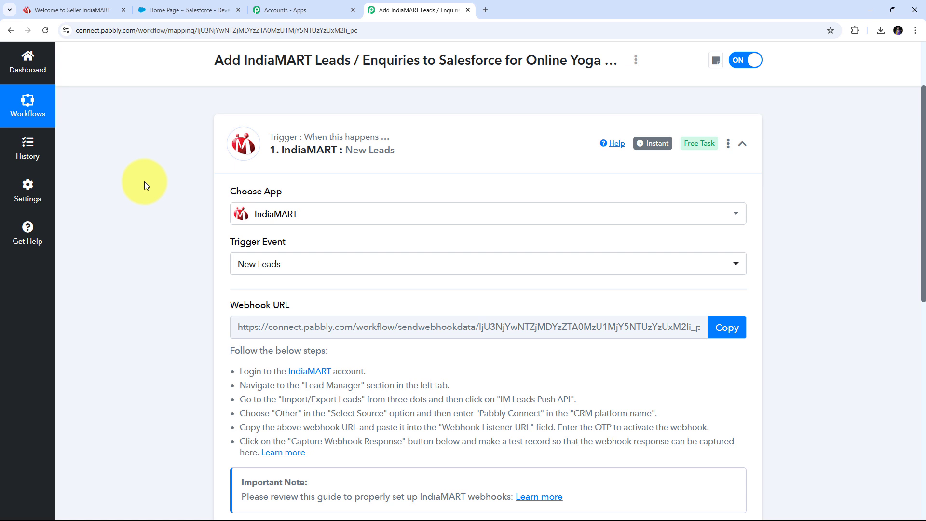
# - Review the IndiaMART trigger's webhook setup instructions and copy its webhook URL
pyautogui.scroll(-1, 144, 181)
pyautogui.moveTo(230, 258); pyautogui.dragTo(337, 261)
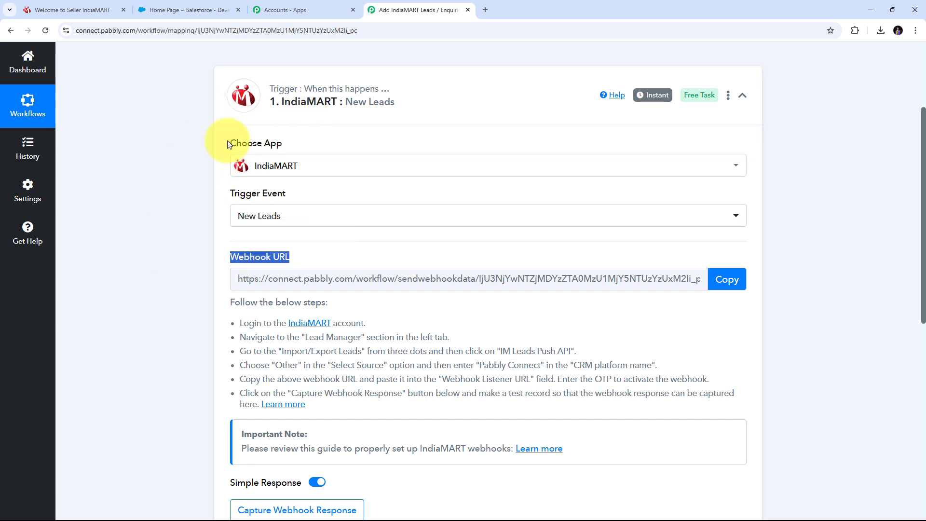
pyautogui.moveTo(227, 324); pyautogui.dragTo(492, 408)
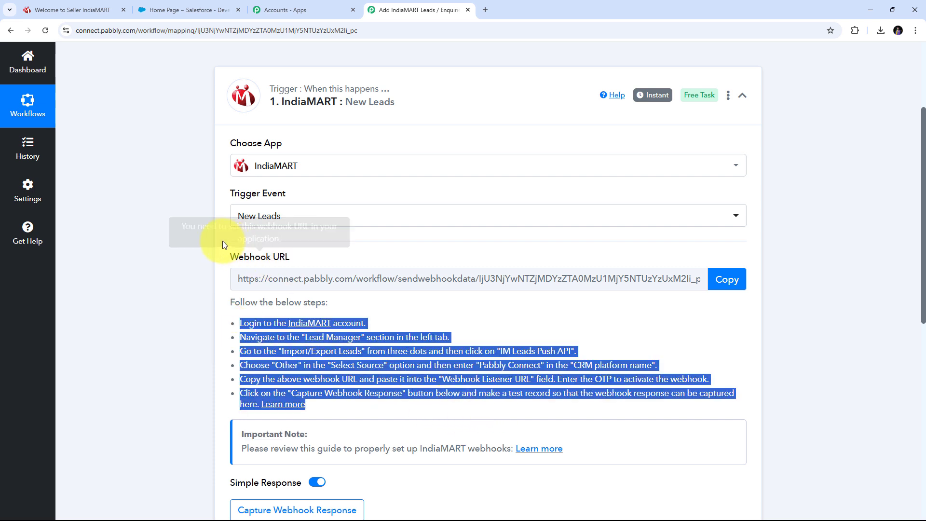
pyautogui.click(733, 278)
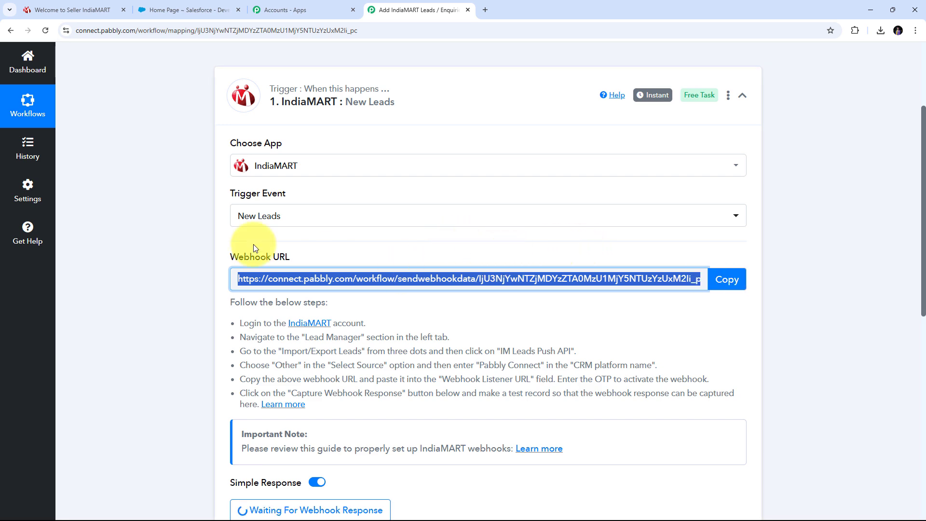
# - Switch to the IndiaMART seller account and open the Push API integration page from the Lead Manager's import/export options
pyautogui.click(66, 10)
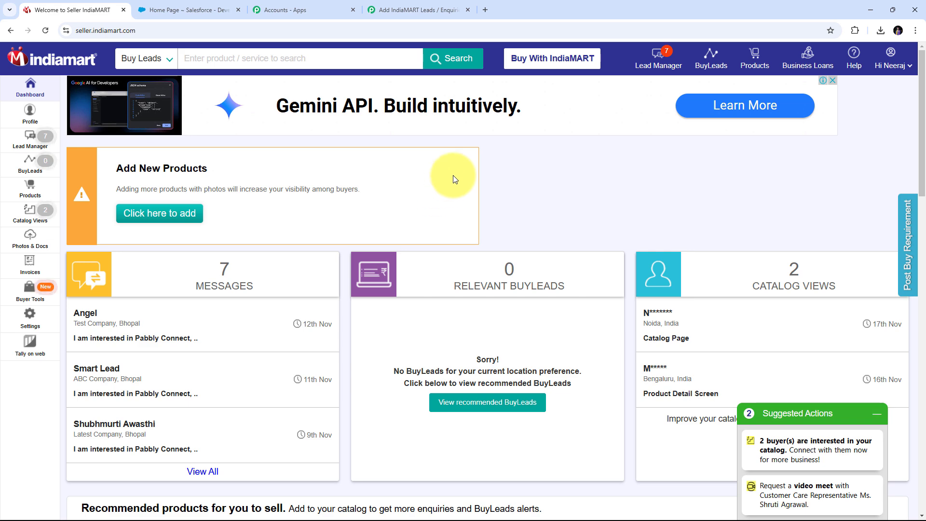
pyautogui.click(44, 143)
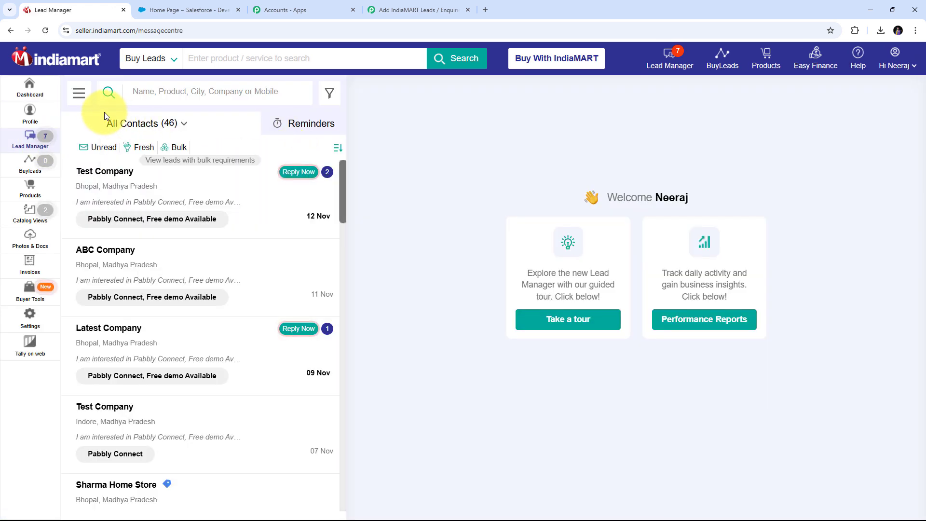
pyautogui.click(85, 102)
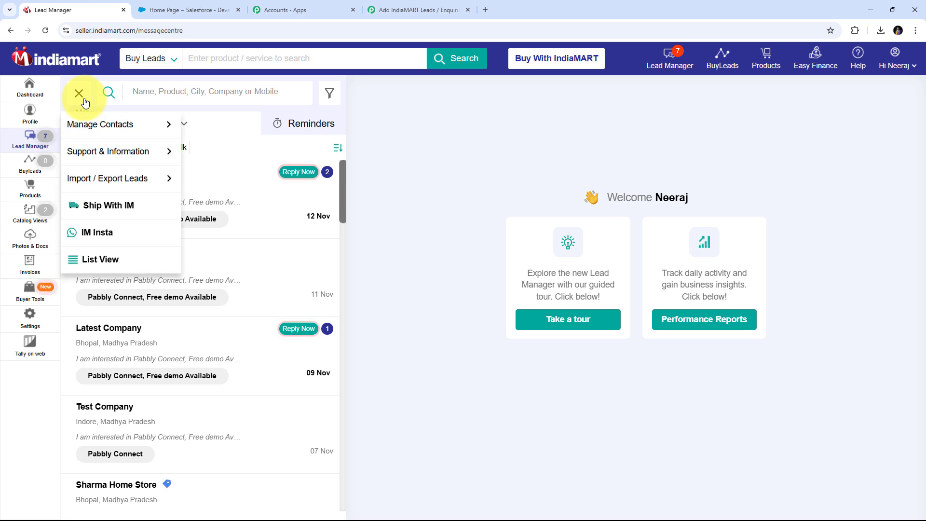
pyautogui.moveTo(90, 178)
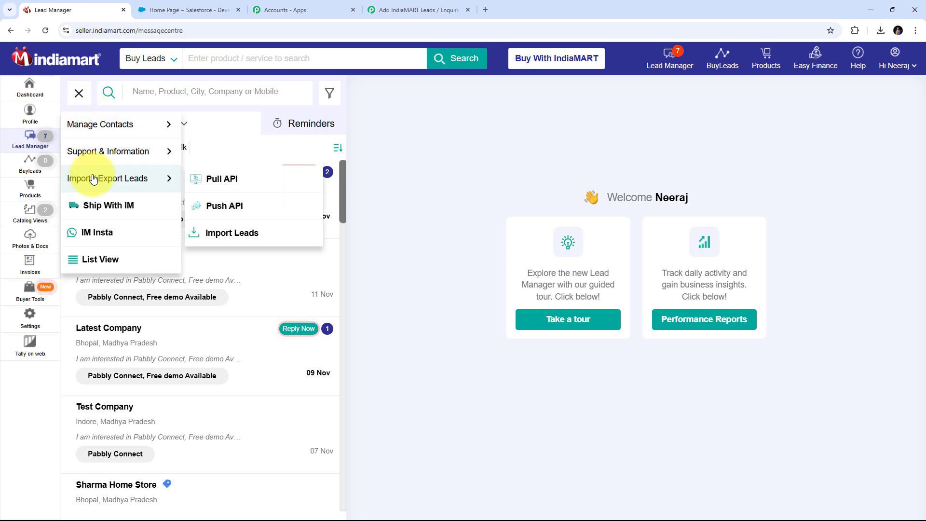
pyautogui.click(220, 207)
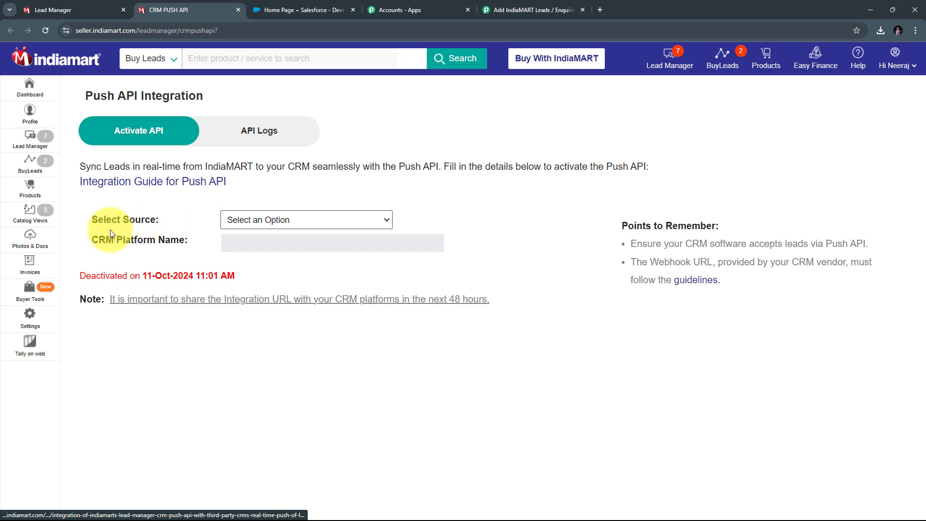
# - Choose Other as the Push API source, name the CRM platform "Pabbly Connect", and save it with the copied webhook URL as listener
pyautogui.click(320, 220)
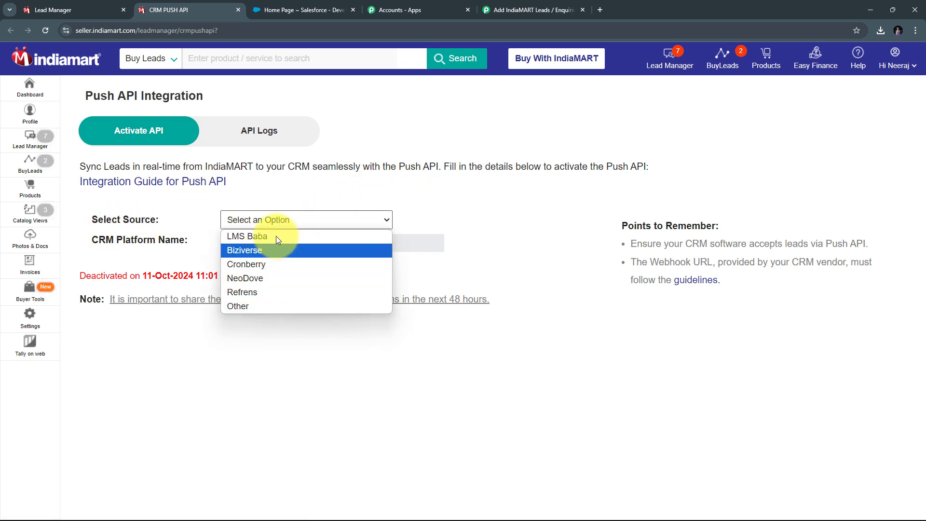
pyautogui.click(250, 305)
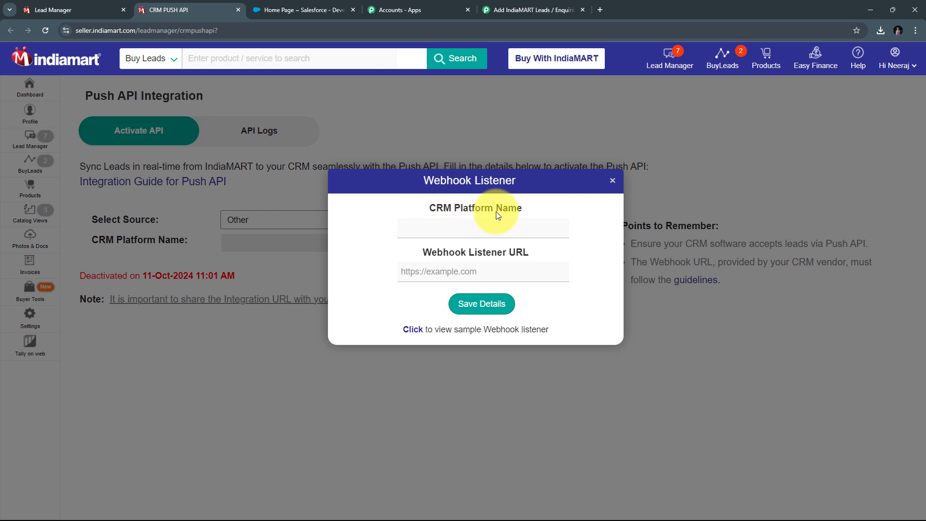
pyautogui.click(468, 225)
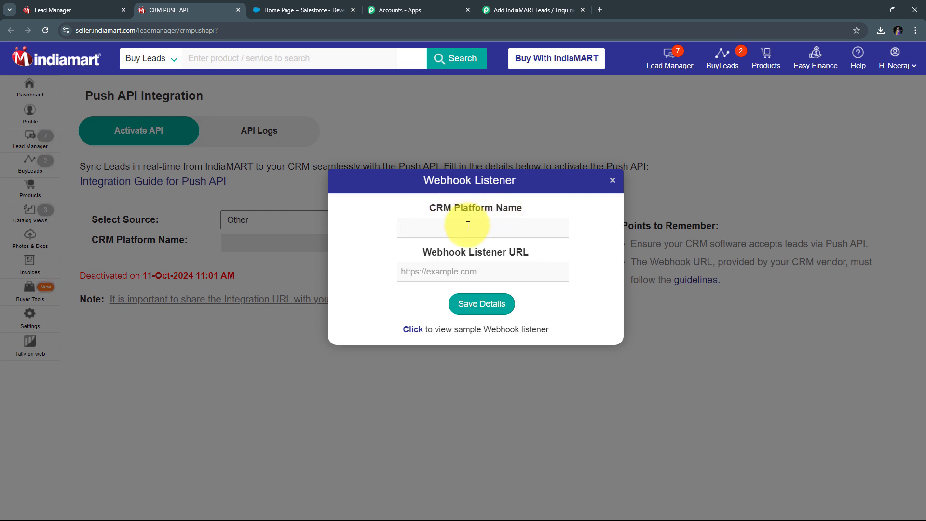
pyautogui.write('Pabbly Connect')
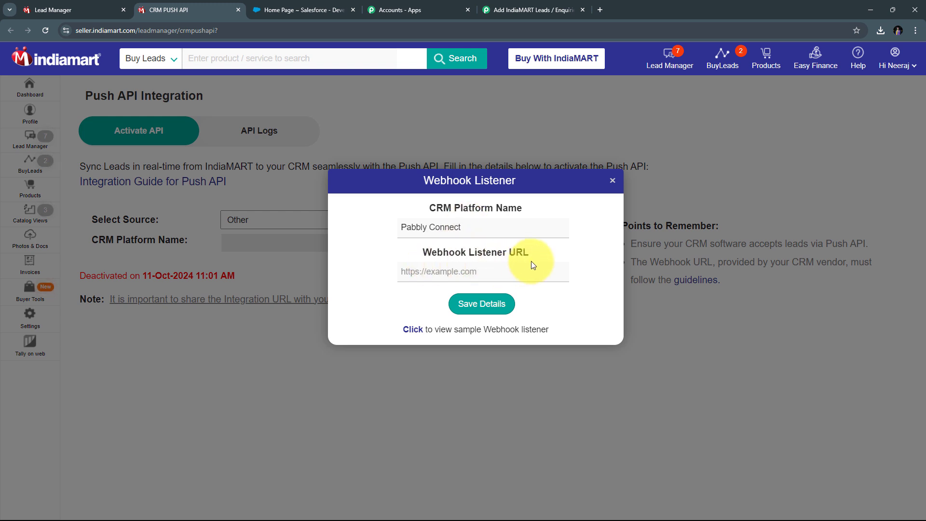
pyautogui.rightClick(409, 270)
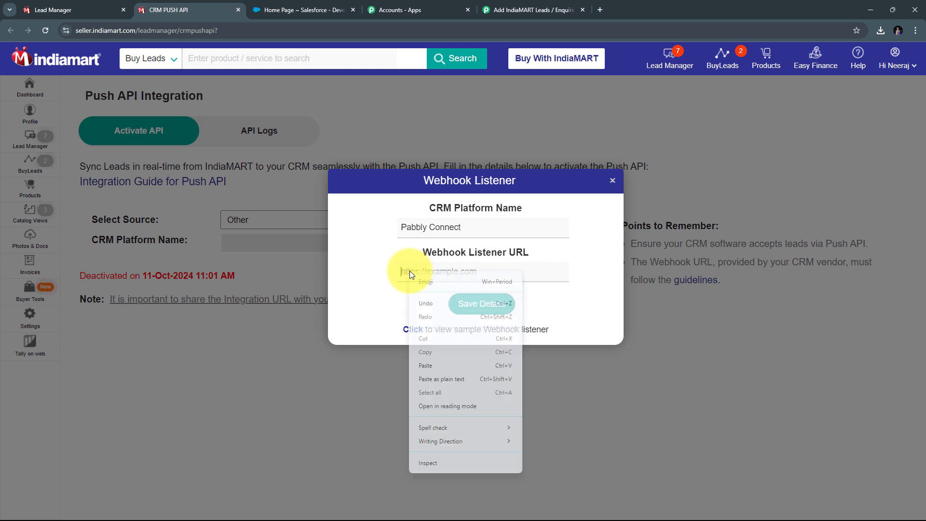
pyautogui.click(436, 366)
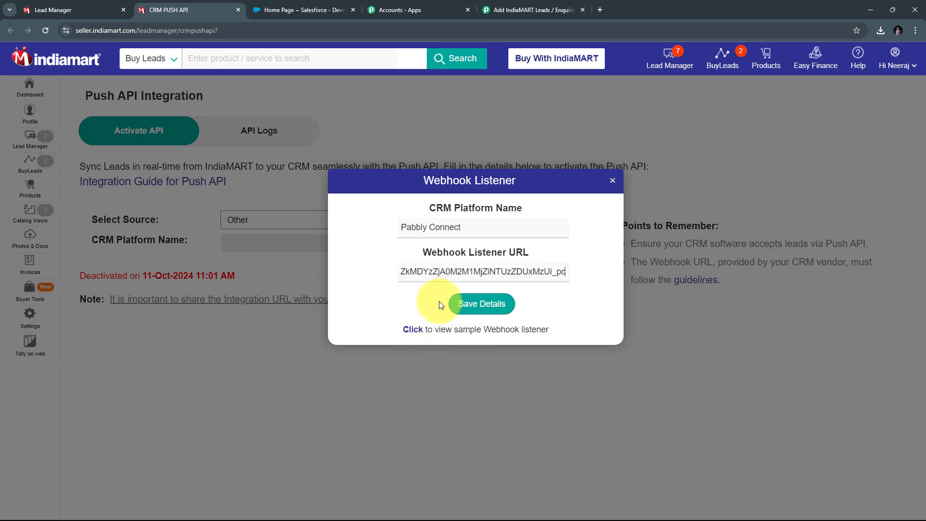
pyautogui.click(484, 309)
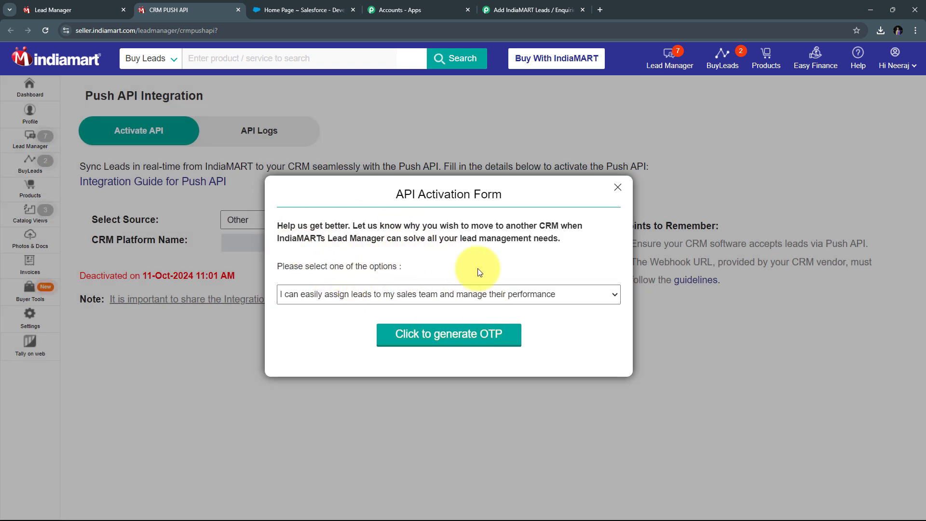
# - Give "The User Interface is easy to use and helps me manage leads effectively" as the activation reason and generate the OTP
pyautogui.click(513, 299)
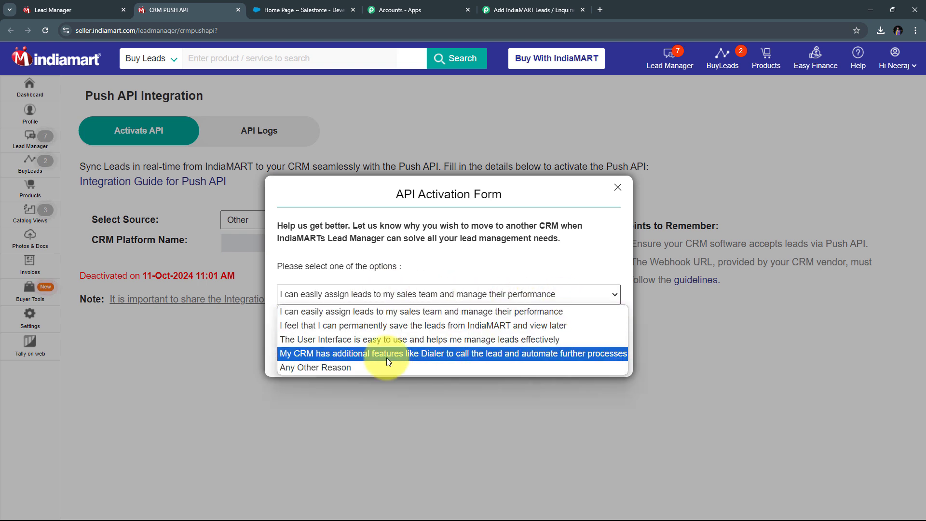
pyautogui.click(356, 338)
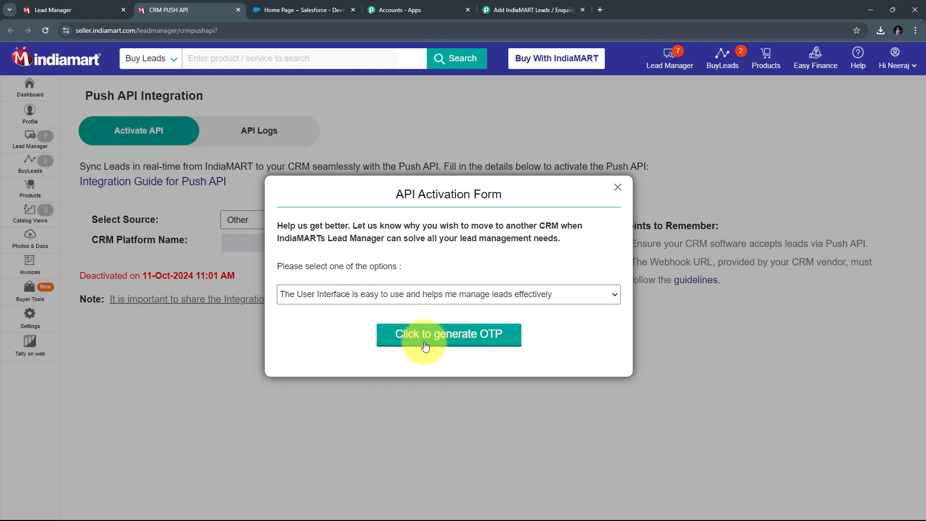
pyautogui.click(459, 344)
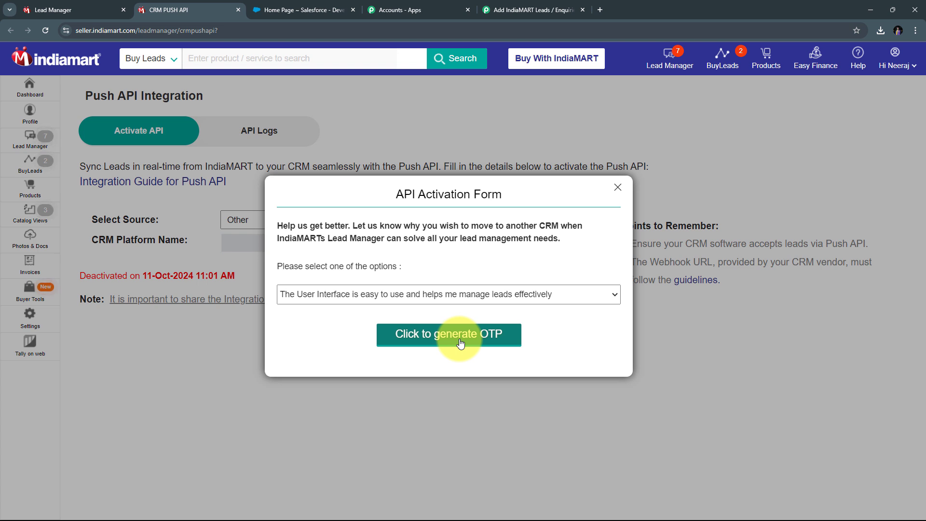
pyautogui.click(460, 338)
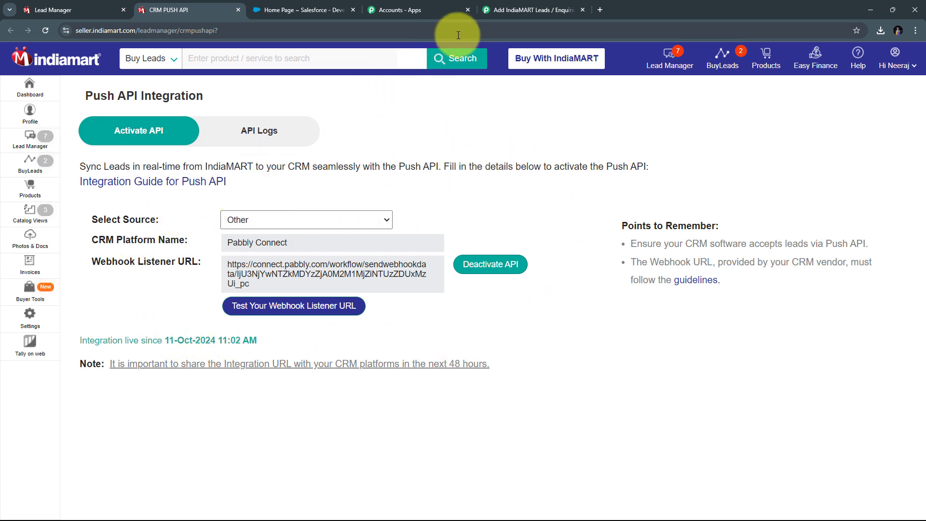
# - Check that Pabbly Connect is awaiting the webhook response, then send test lead data from IndiaMART's webhook listener testing
pyautogui.click(509, 7)
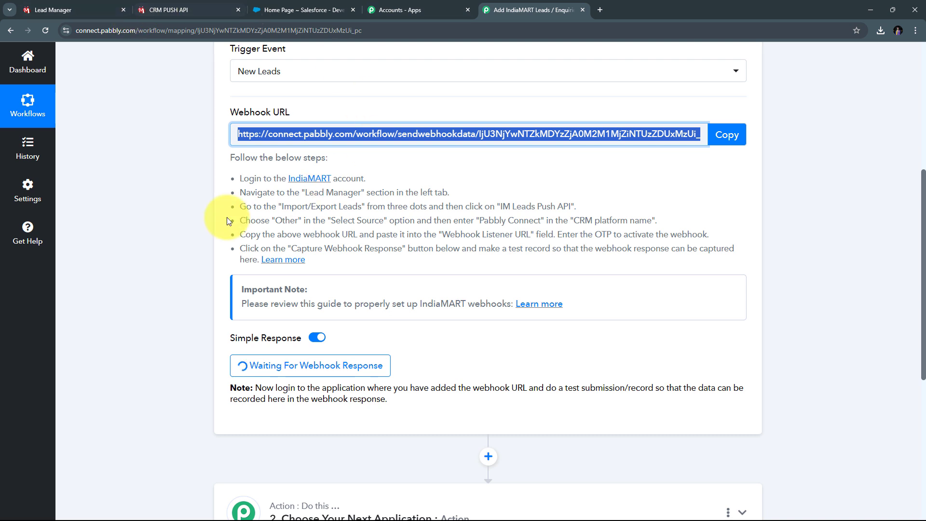
pyautogui.scroll(-3, 459, 178)
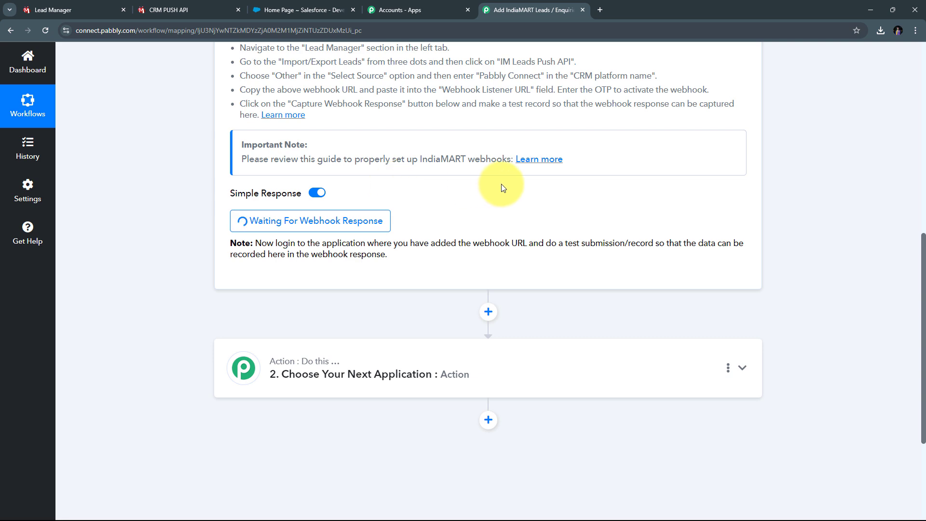
pyautogui.click(192, 10)
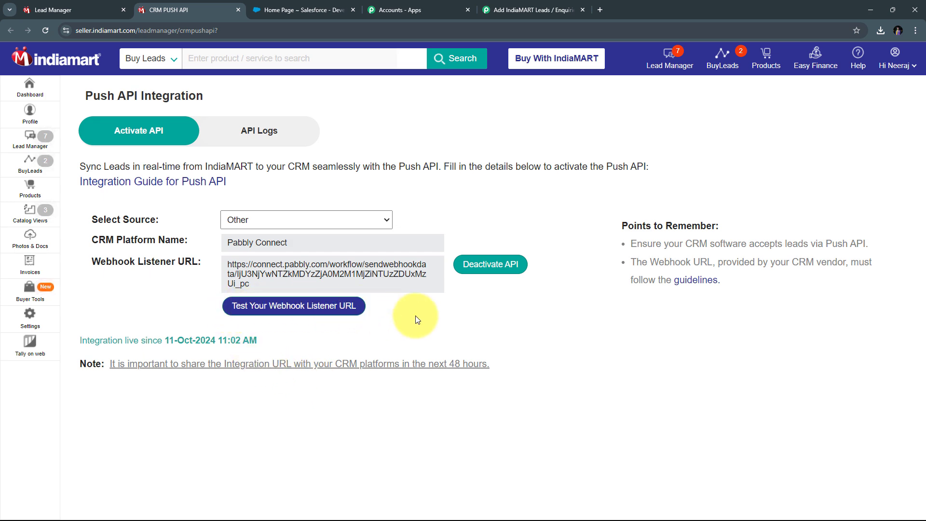
pyautogui.click(287, 315)
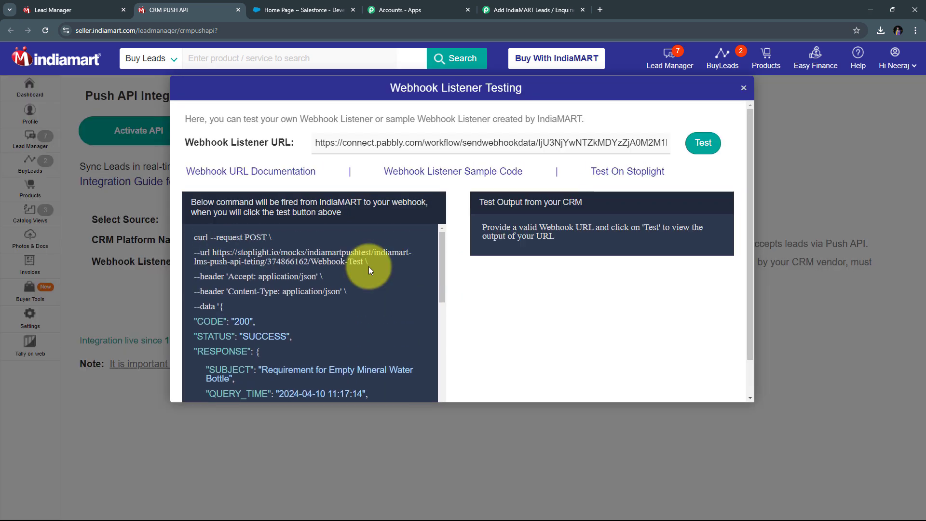
pyautogui.scroll(-1, 369, 266)
pyautogui.scroll(1, 369, 267)
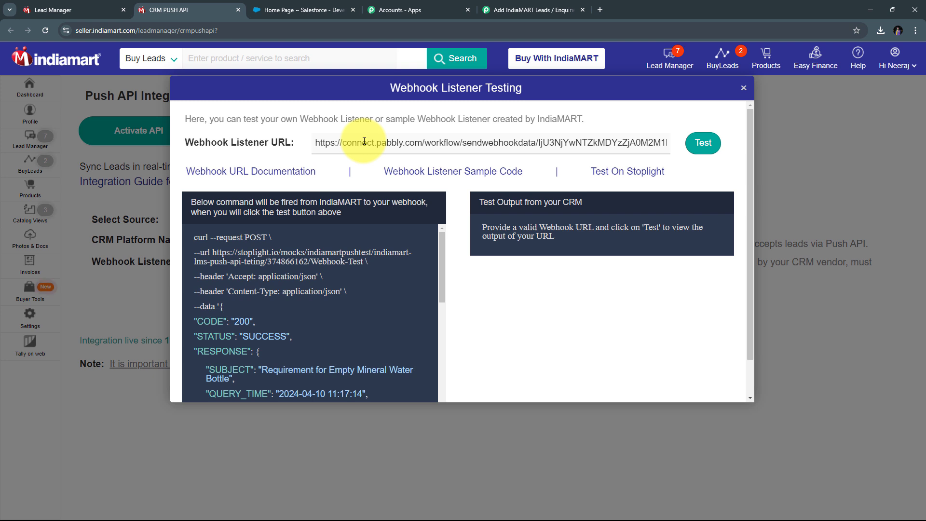
pyautogui.click(704, 145)
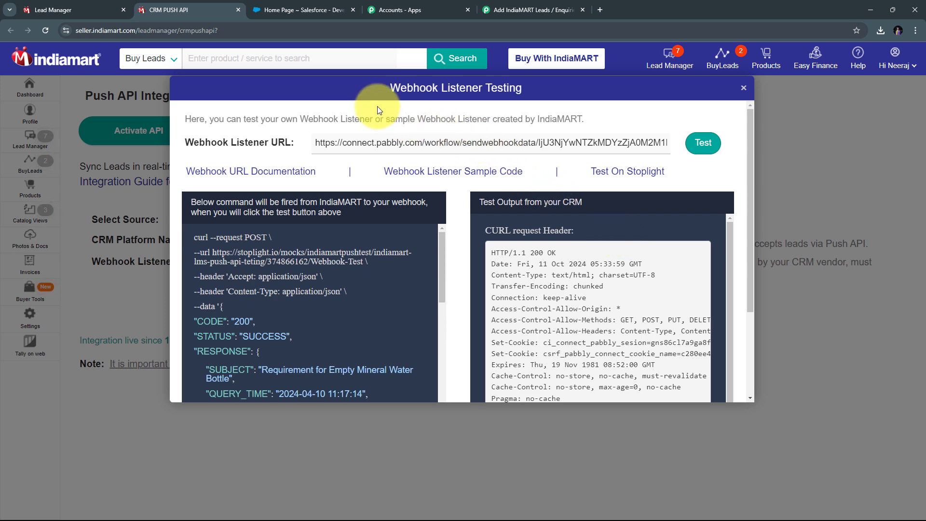
# - Switch to Pabbly Connect and review the captured IndiaMART webhook response, from status and query ID through the sender details
pyautogui.click(518, 9)
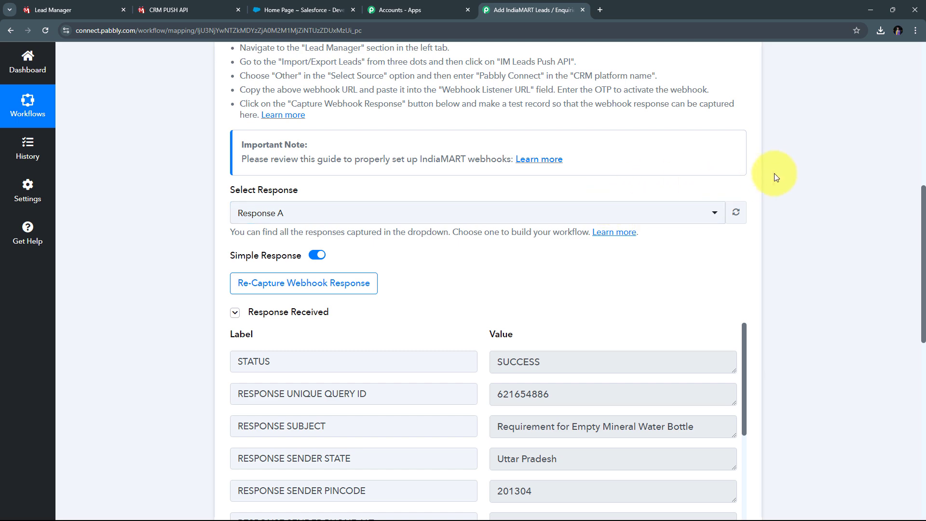
pyautogui.scroll(-4, 829, 146)
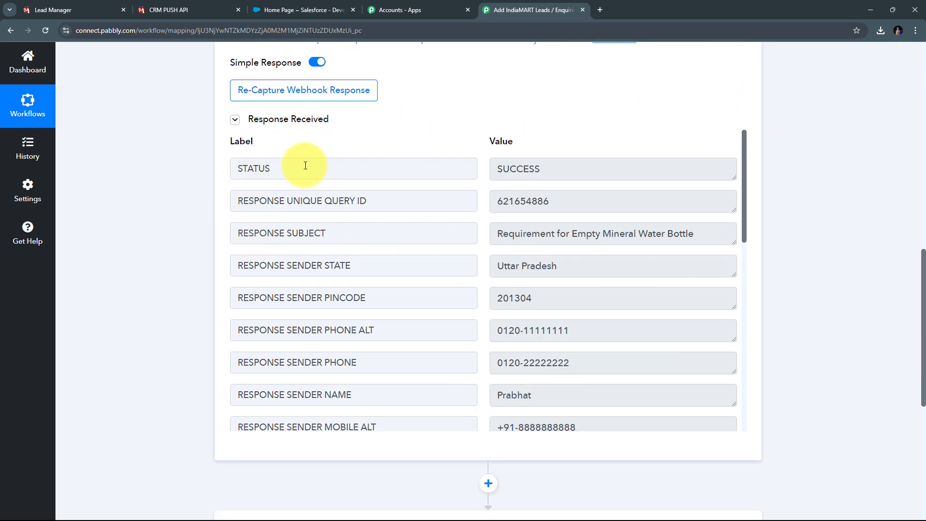
pyautogui.moveTo(564, 171); pyautogui.dragTo(434, 164)
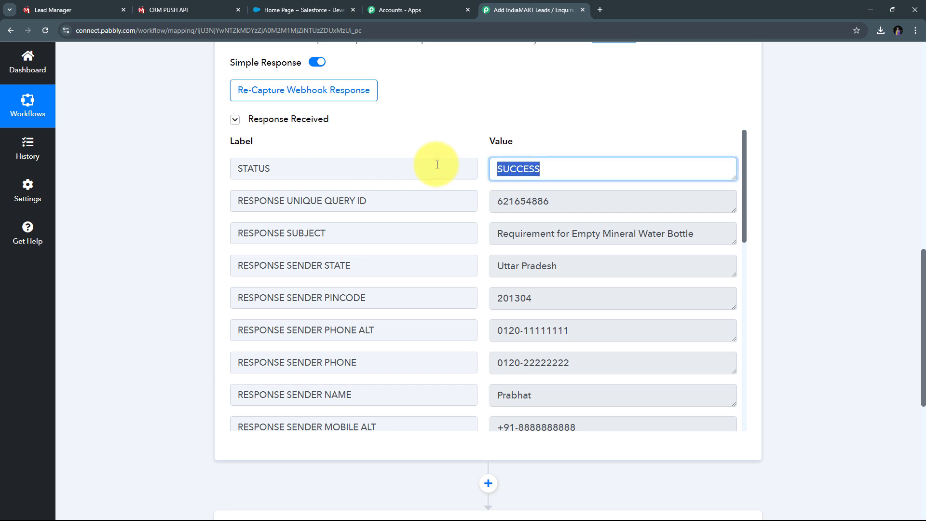
pyautogui.moveTo(614, 203); pyautogui.dragTo(356, 201)
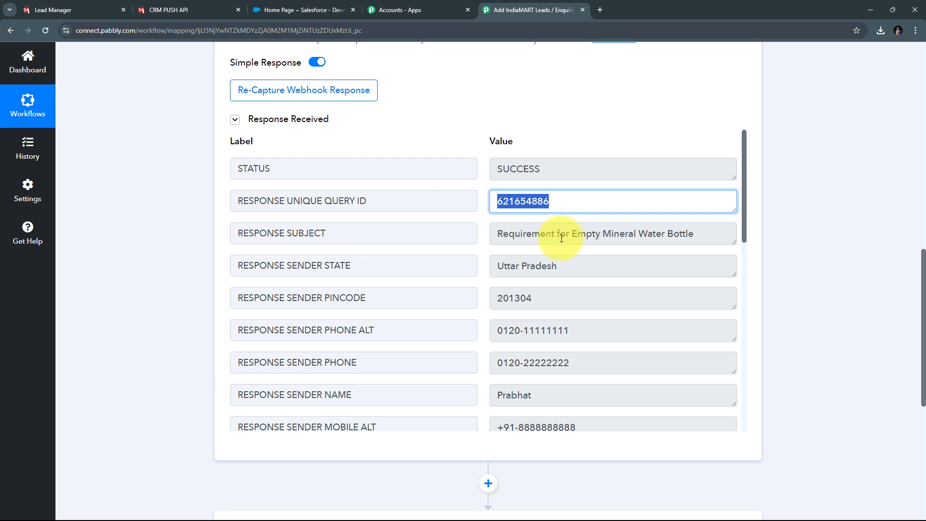
pyautogui.moveTo(696, 234); pyautogui.dragTo(609, 237)
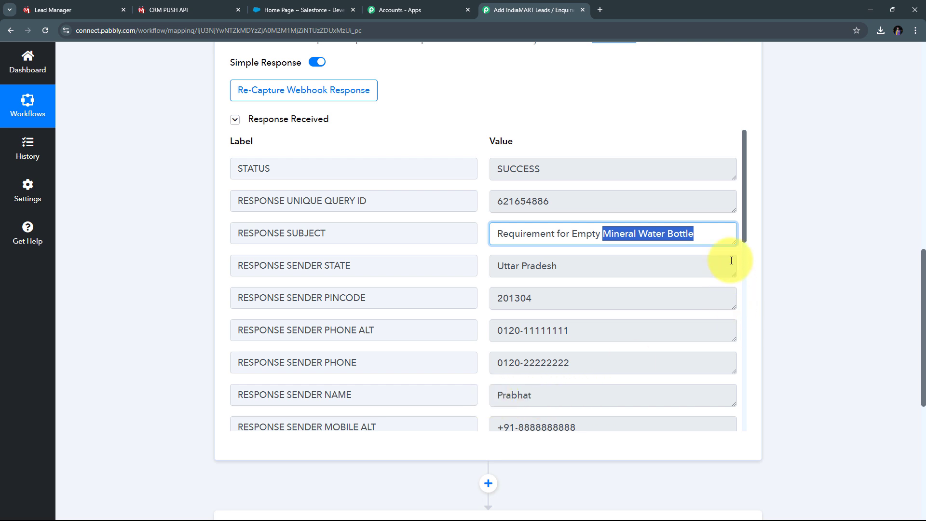
pyautogui.scroll(-1, 741, 285)
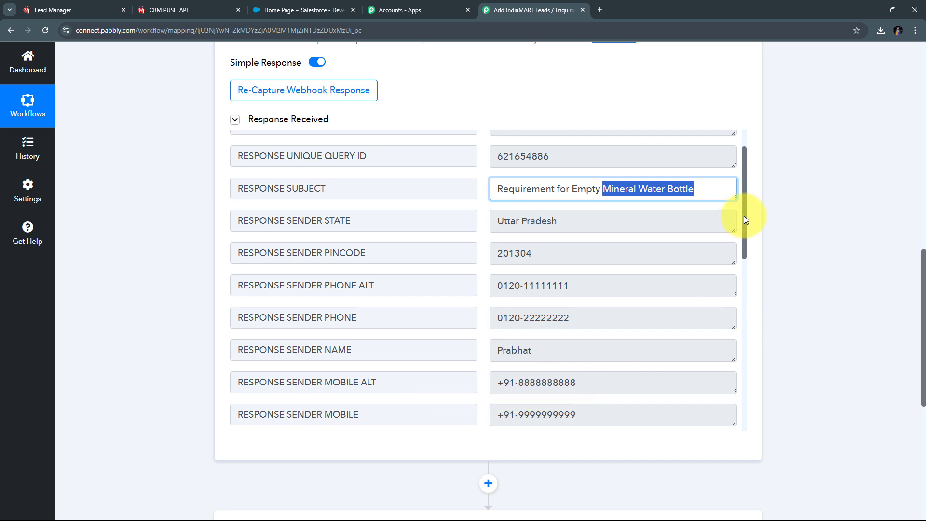
pyautogui.scroll(-6, 744, 219)
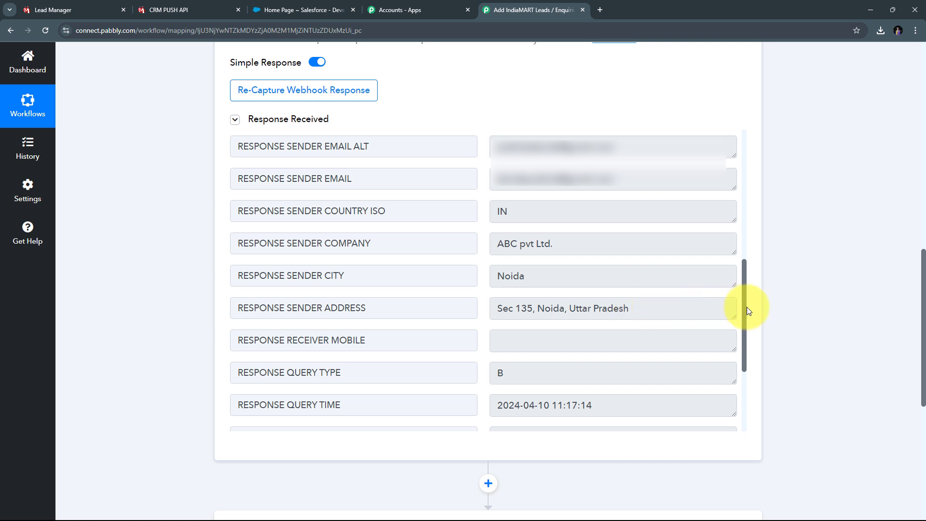
pyautogui.scroll(-3, 747, 308)
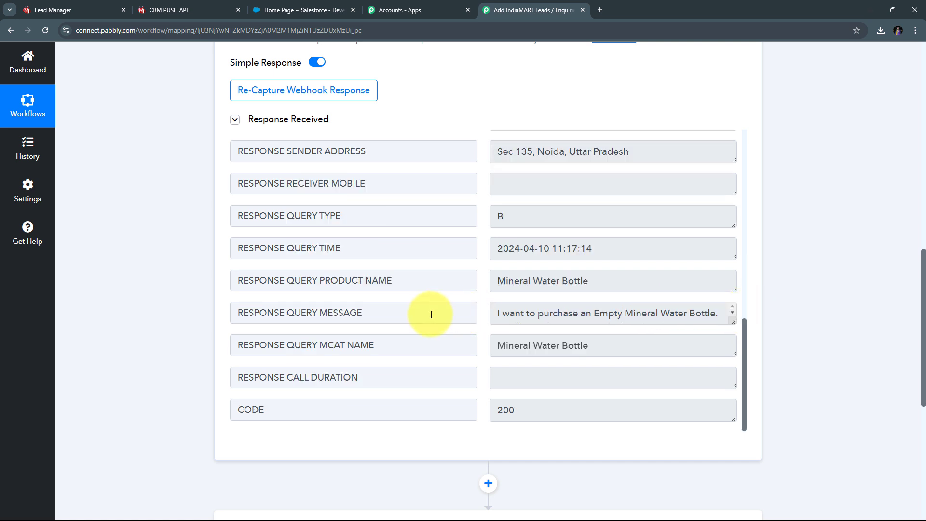
# - Examine the query product name in the response and enlarge the query message value to read its full text
pyautogui.moveTo(614, 289); pyautogui.dragTo(475, 272)
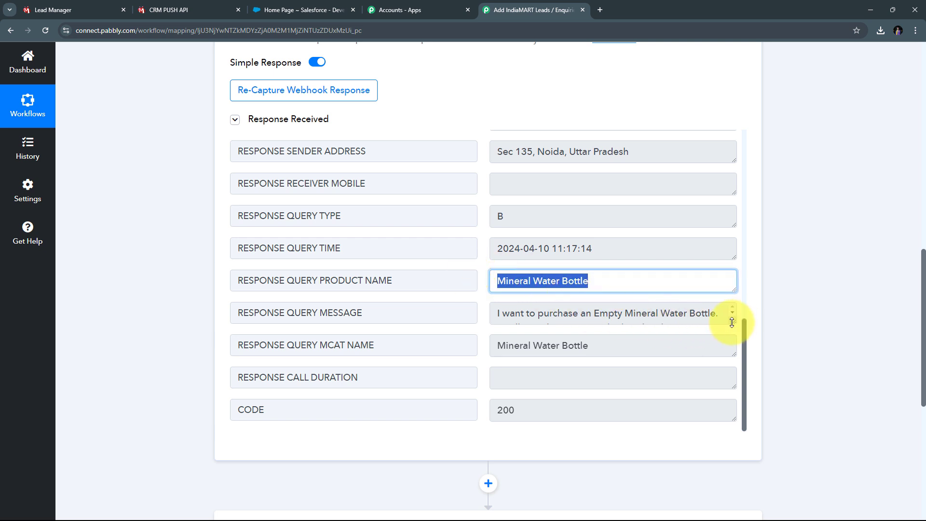
pyautogui.moveTo(737, 321); pyautogui.dragTo(729, 401)
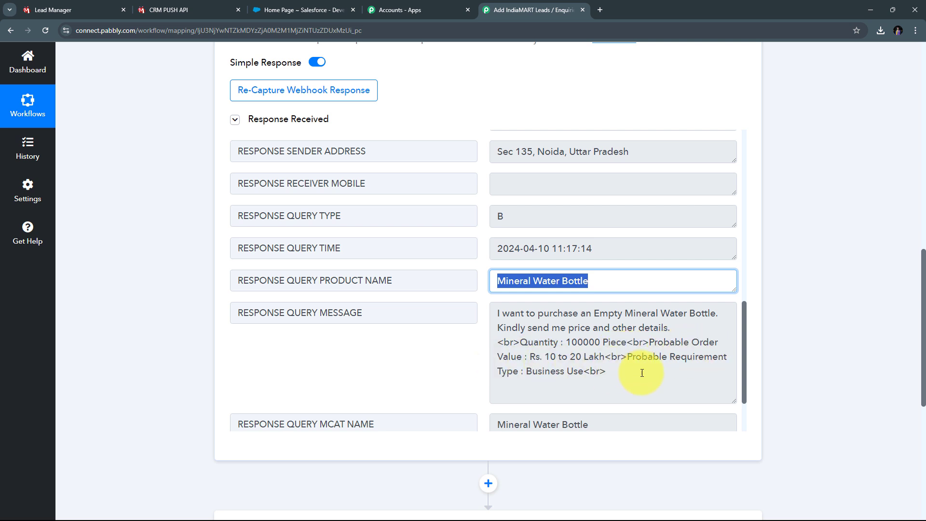
pyautogui.scroll(-1, 619, 331)
pyautogui.scroll(-1, 617, 332)
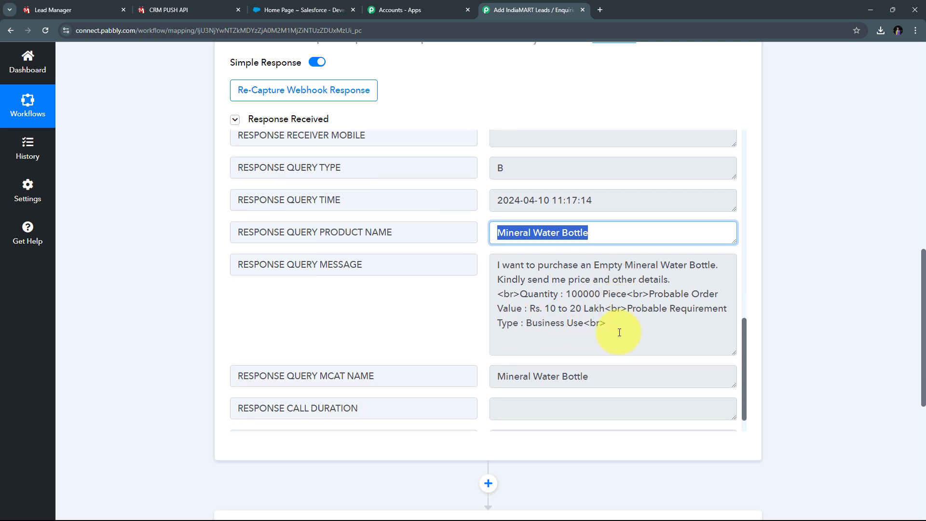
pyautogui.scroll(2, 619, 332)
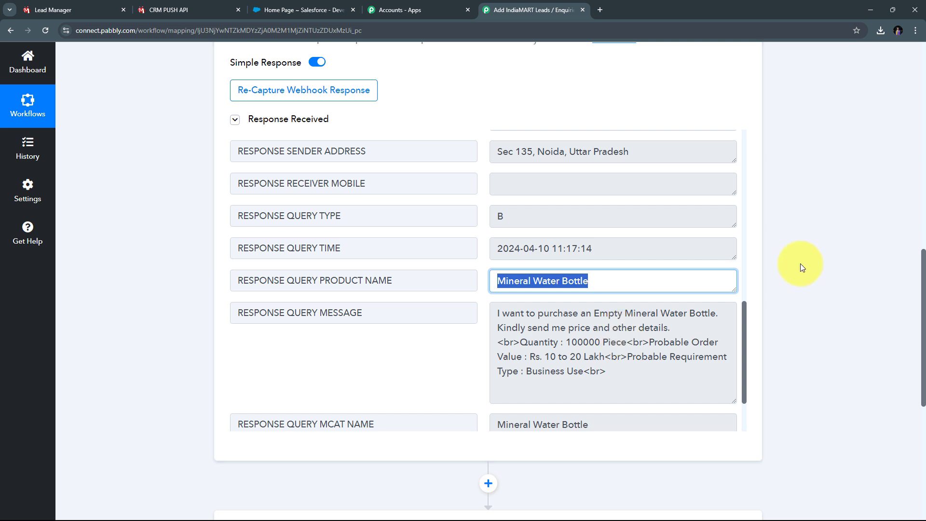
# - Choose Salesforce as the workflow's action application and select Create Lead as its action event
pyautogui.scroll(-5, 800, 264)
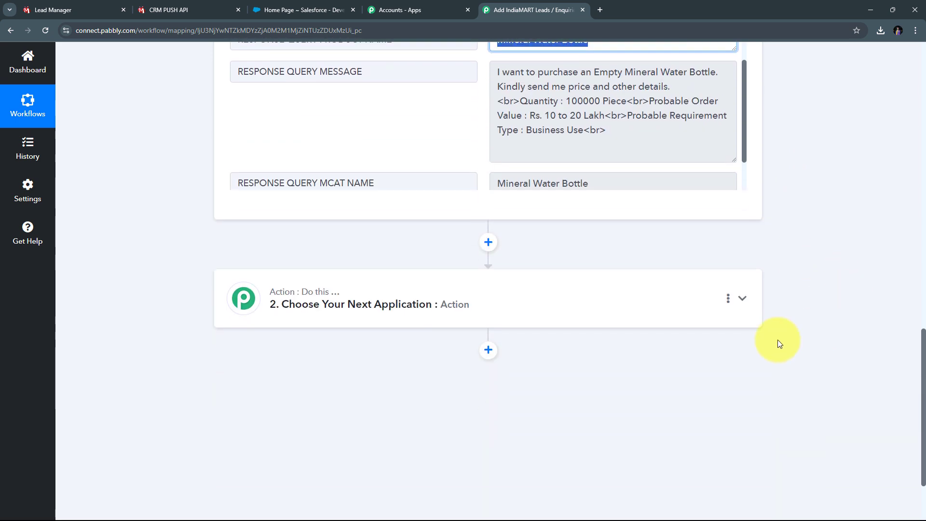
pyautogui.click(743, 298)
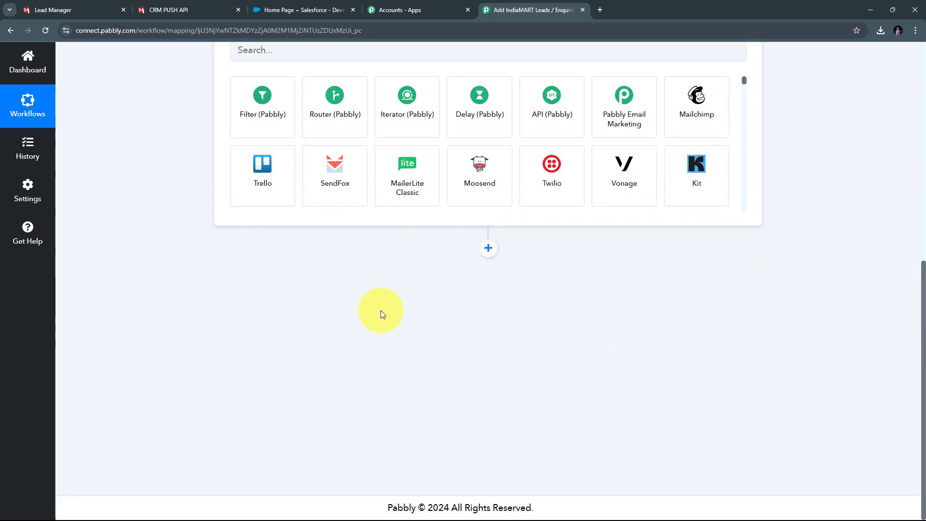
pyautogui.scroll(4, 381, 311)
pyautogui.click(278, 253)
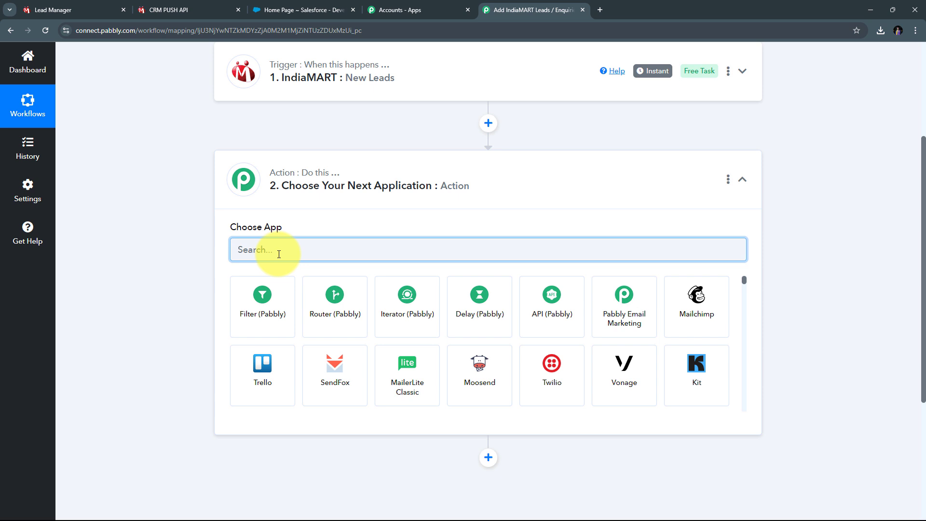
pyautogui.write('Sa')
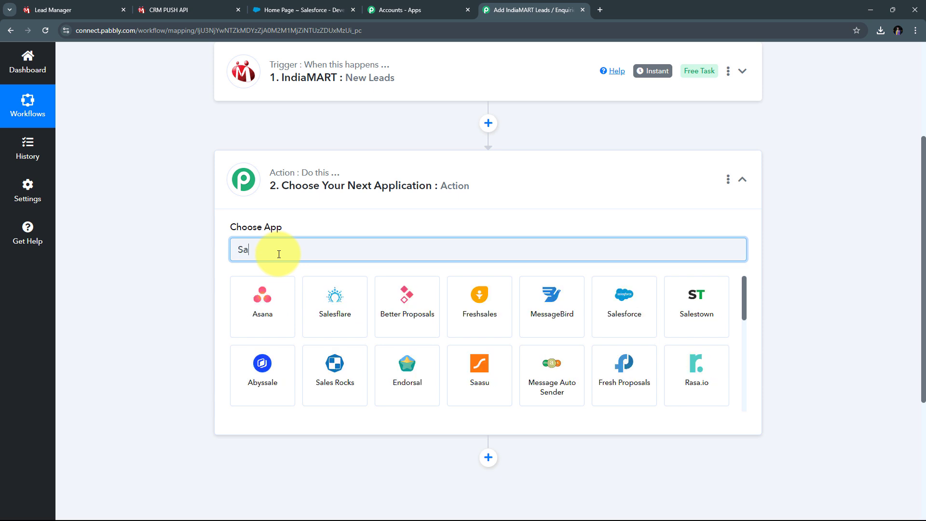
pyautogui.write('lesforce')
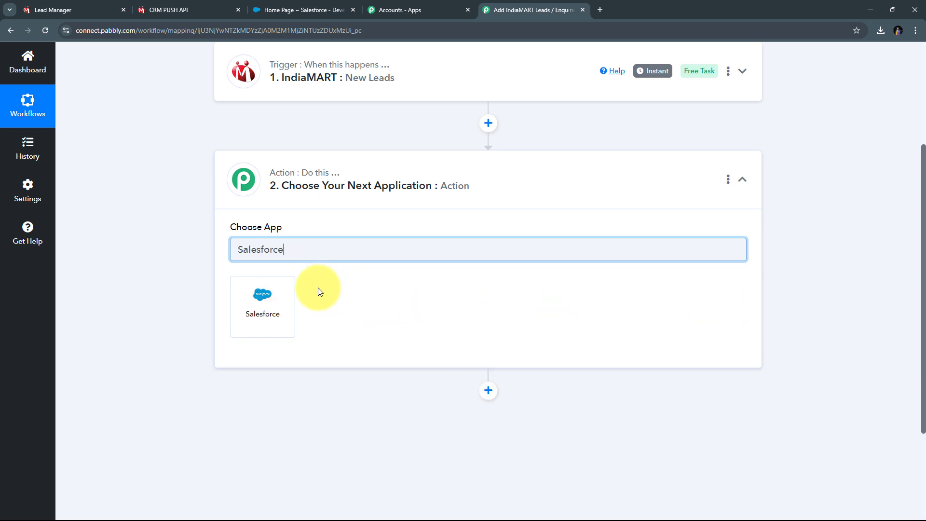
pyautogui.click(269, 309)
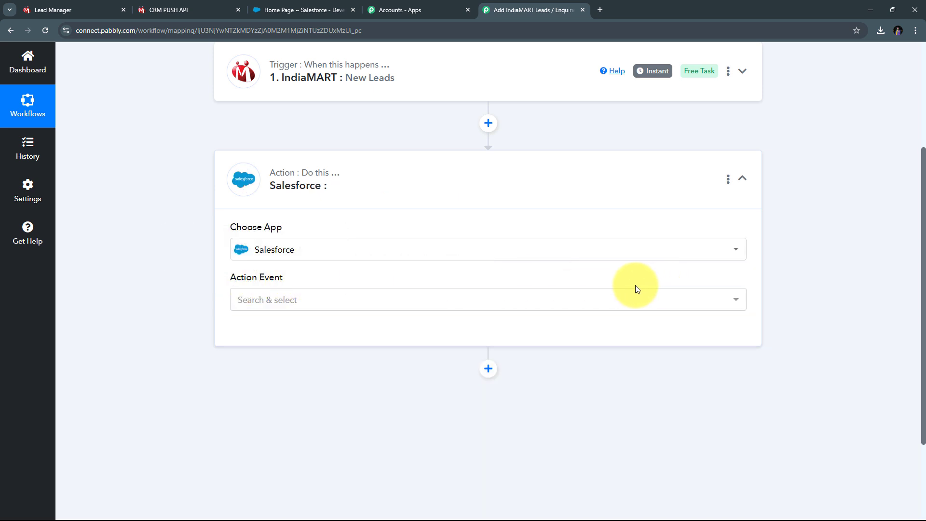
pyautogui.click(540, 301)
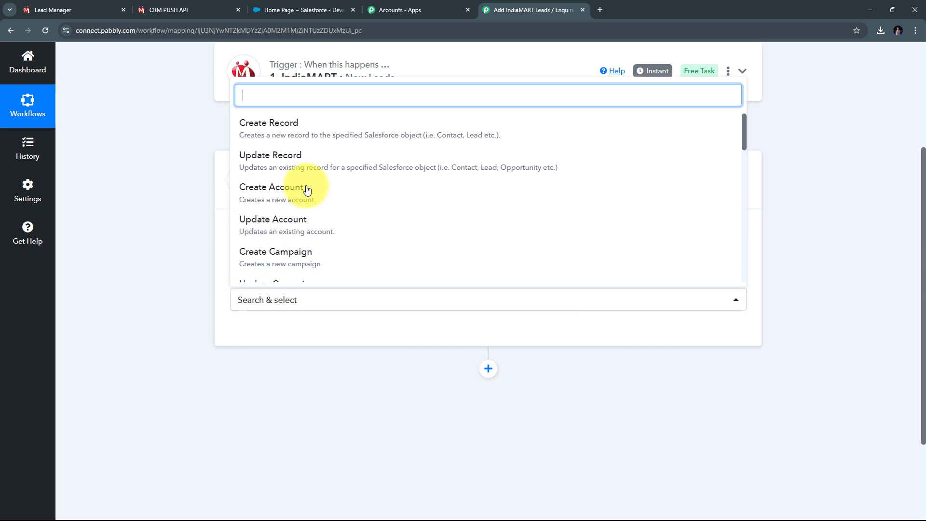
pyautogui.scroll(-4, 290, 135)
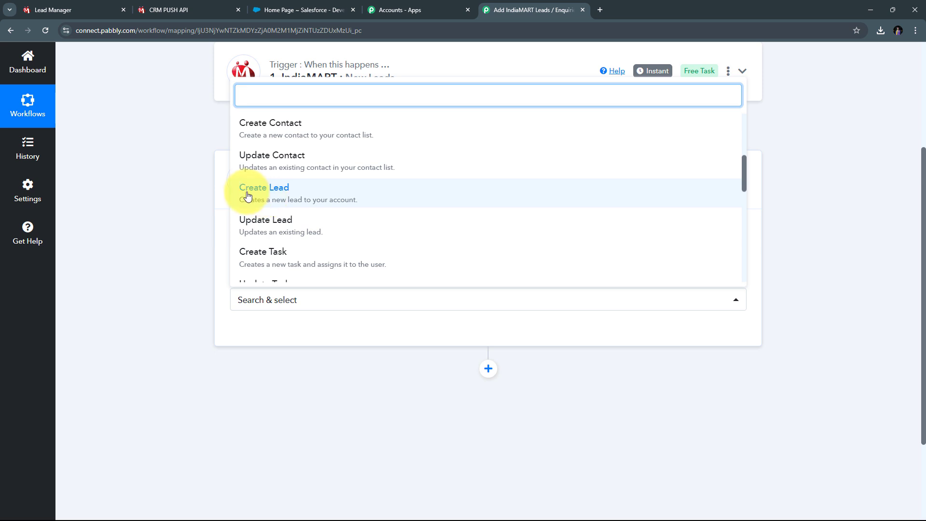
pyautogui.click(326, 202)
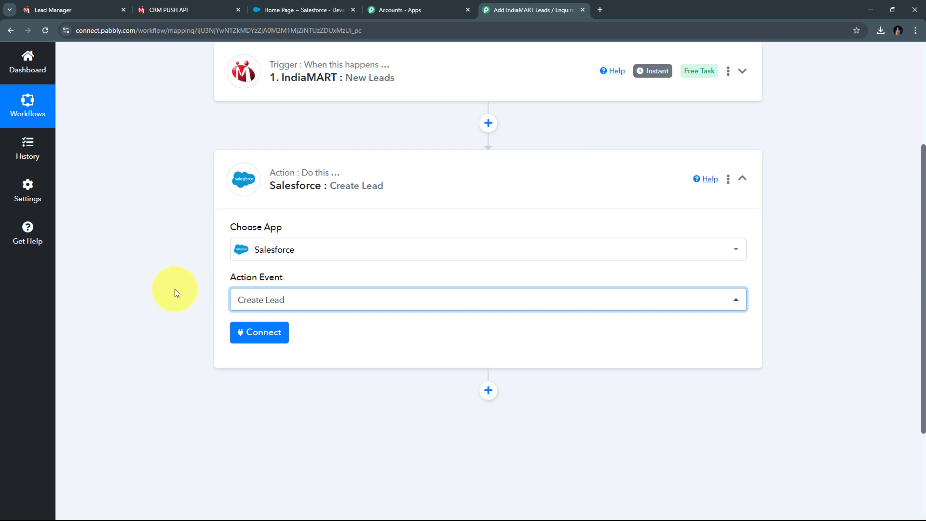
# - Add a new Salesforce connection named "Salesforce #13" and allow Pabbly Connect access to the account
pyautogui.click(259, 332)
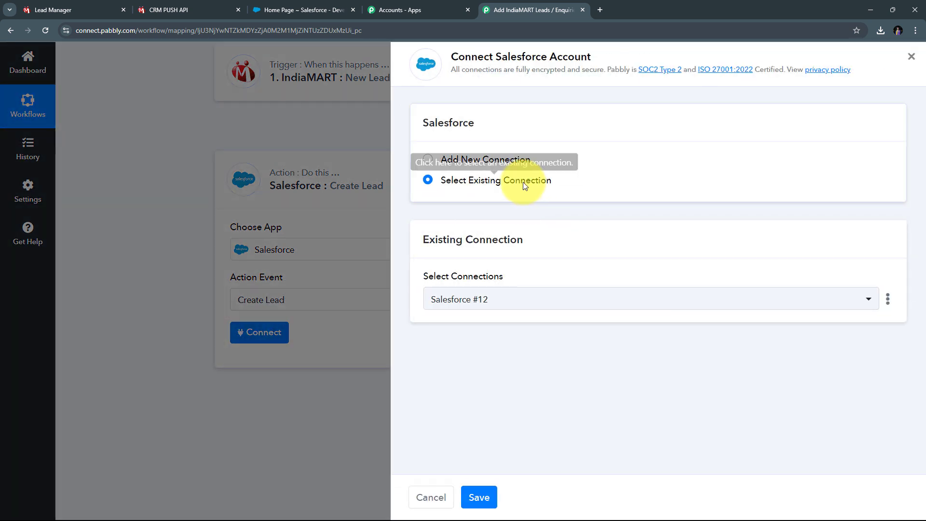
pyautogui.click(473, 160)
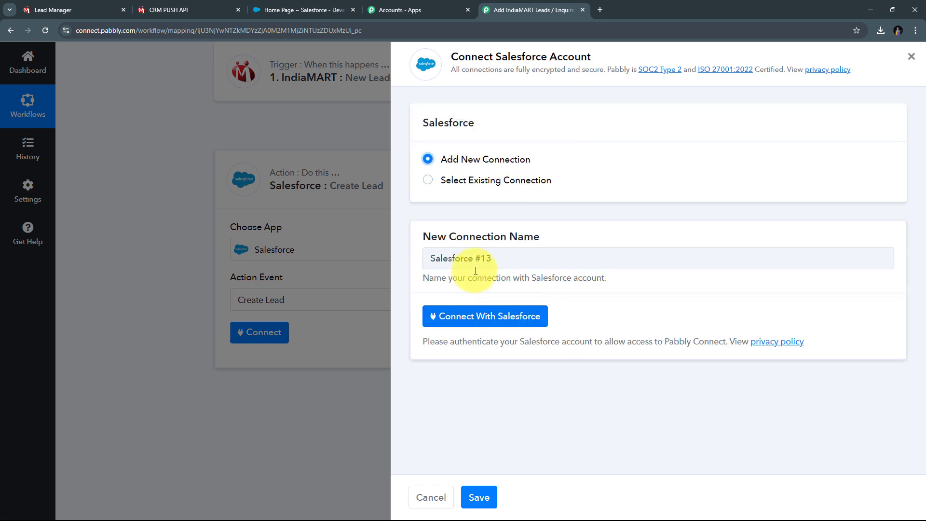
pyautogui.click(503, 322)
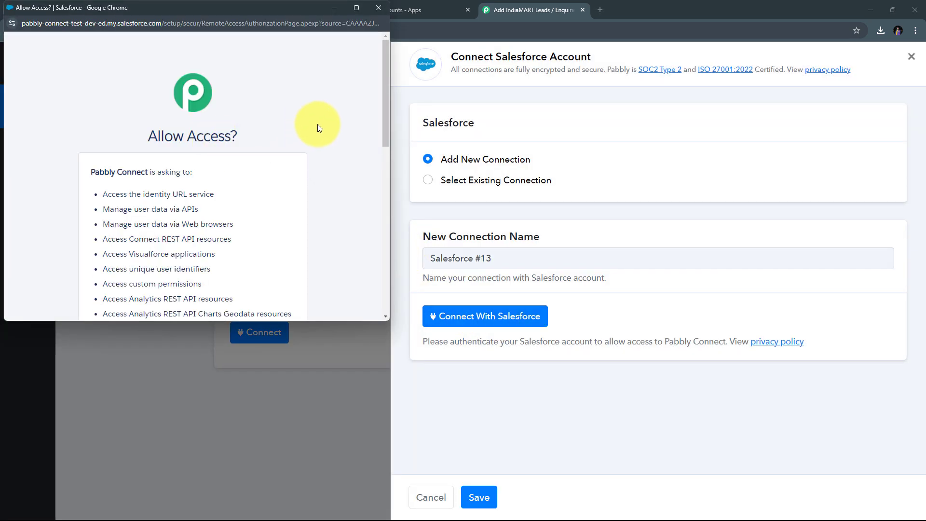
pyautogui.scroll(-10, 331, 120)
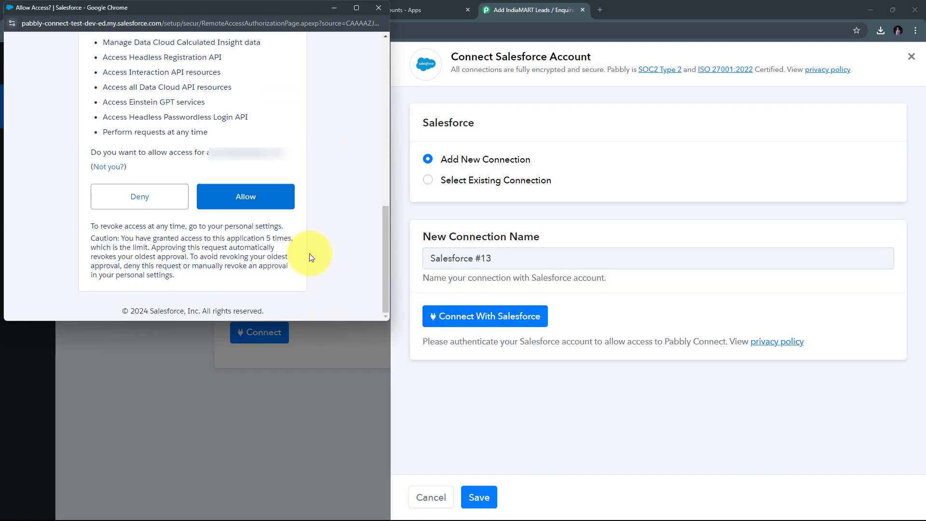
pyautogui.click(252, 198)
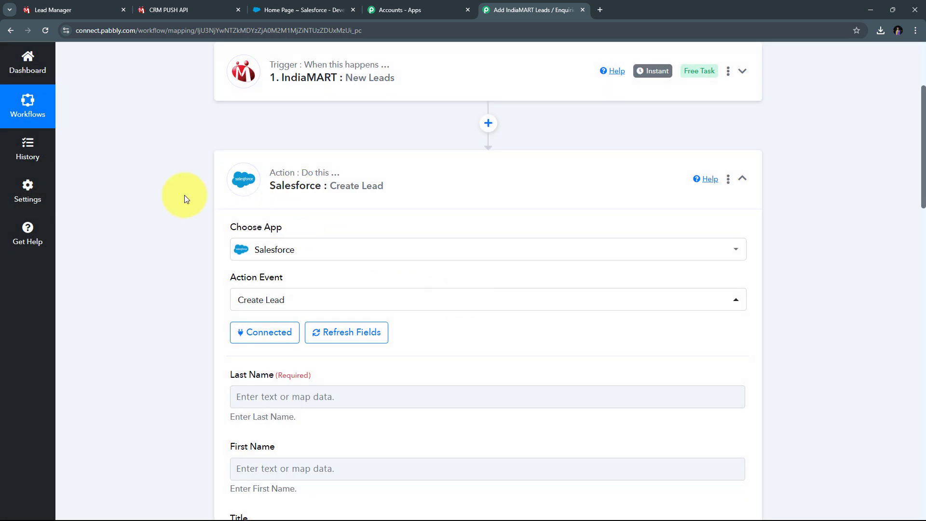
# - Look over the Create Lead fields, then map both Last Name and First Name to IndiaMART's RESPONSE SENDER NAME
pyautogui.scroll(-5, 489, 186)
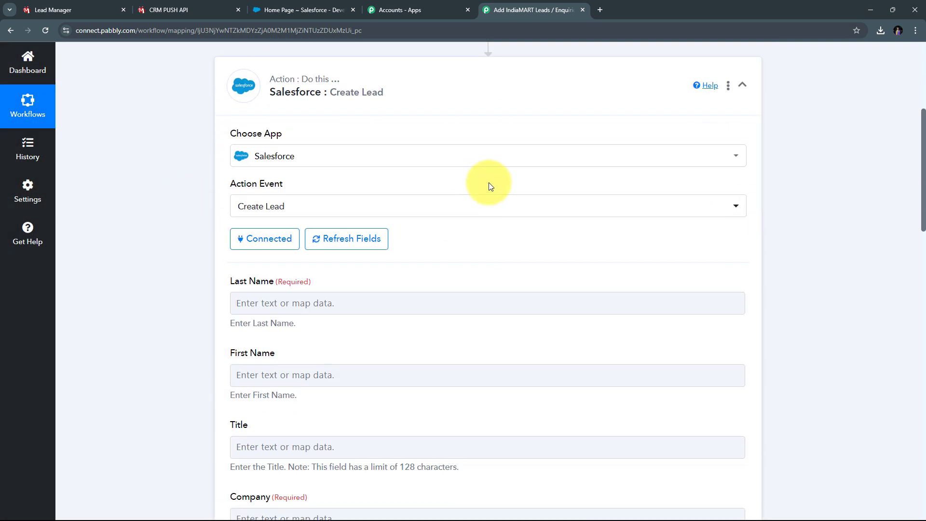
pyautogui.scroll(-12, 483, 185)
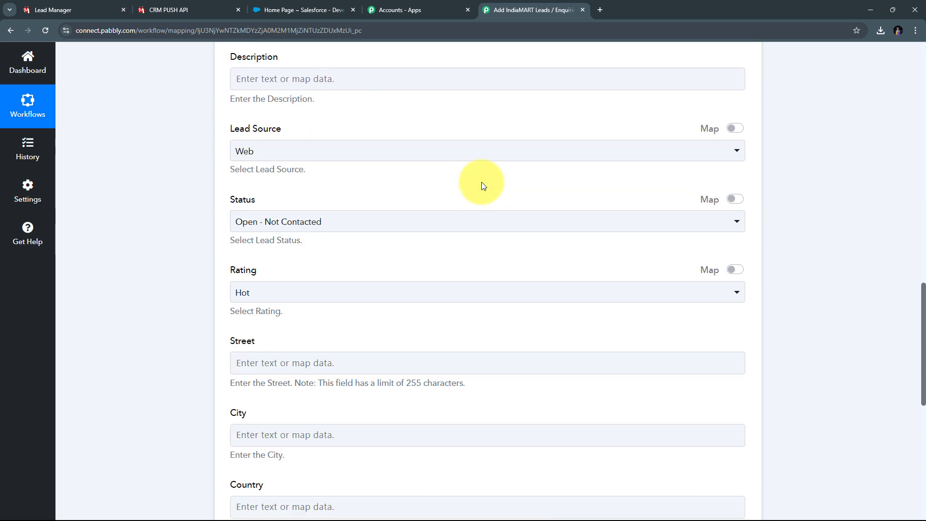
pyautogui.scroll(8, 483, 185)
pyautogui.scroll(4, 483, 186)
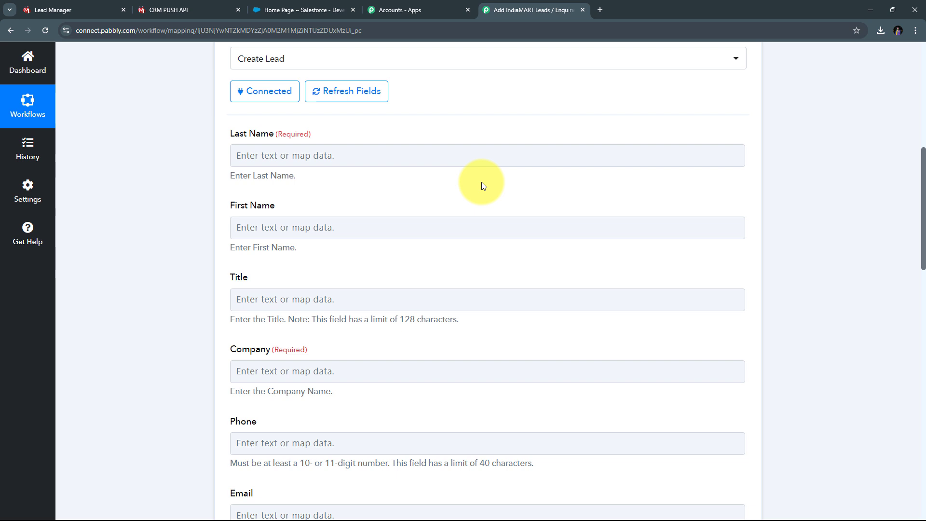
pyautogui.click(249, 153)
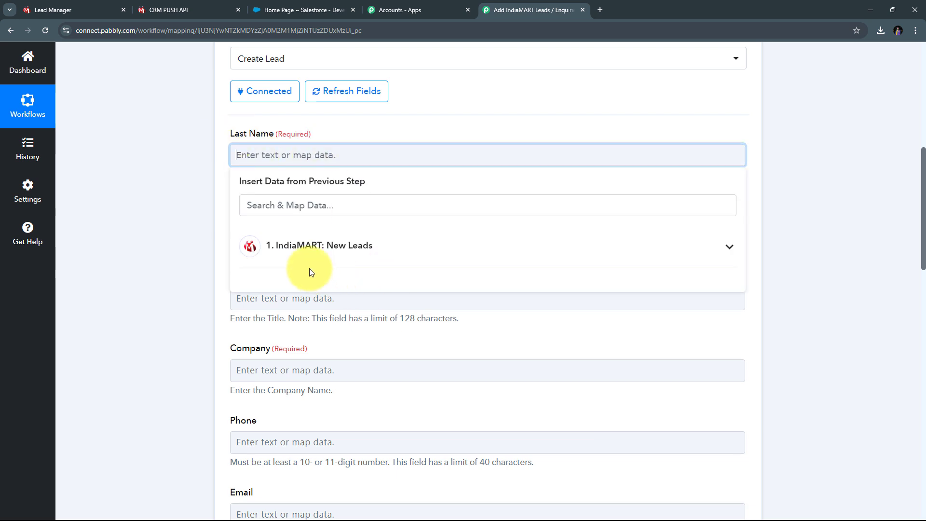
pyautogui.click(404, 261)
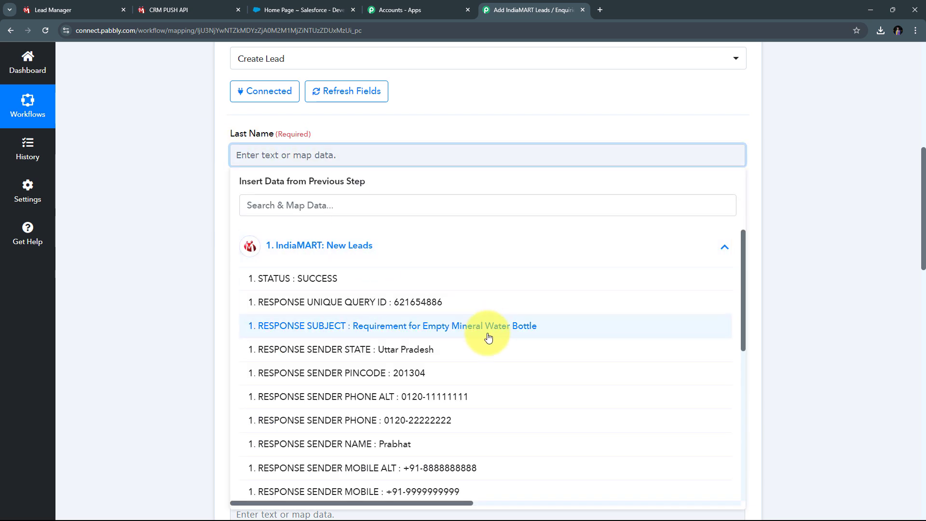
pyautogui.click(398, 447)
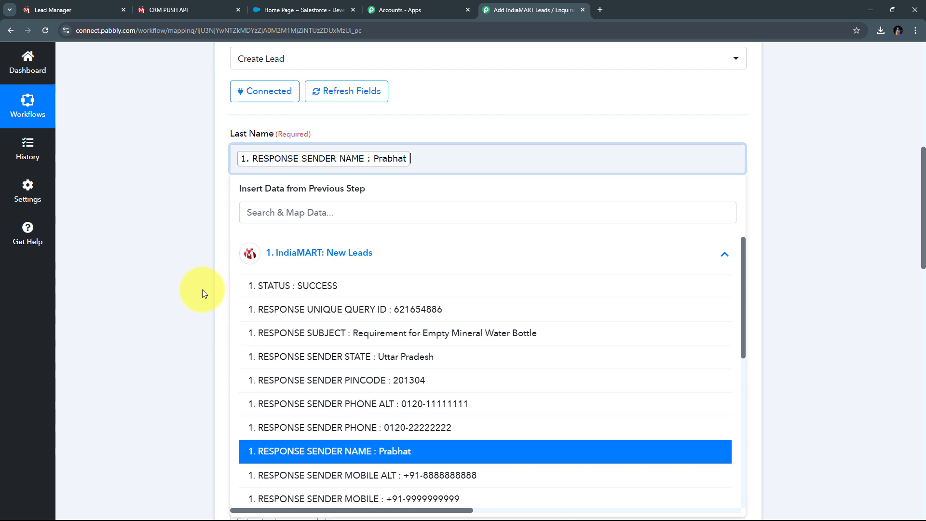
pyautogui.click(202, 290)
# - Map Company to RESPONSE SENDER COMPANY, Phone to RESPONSE SENDER MOBILE and Email to RESPONSE SENDER EMAIL from the IndiaMART data
pyautogui.scroll(-1, 318, 198)
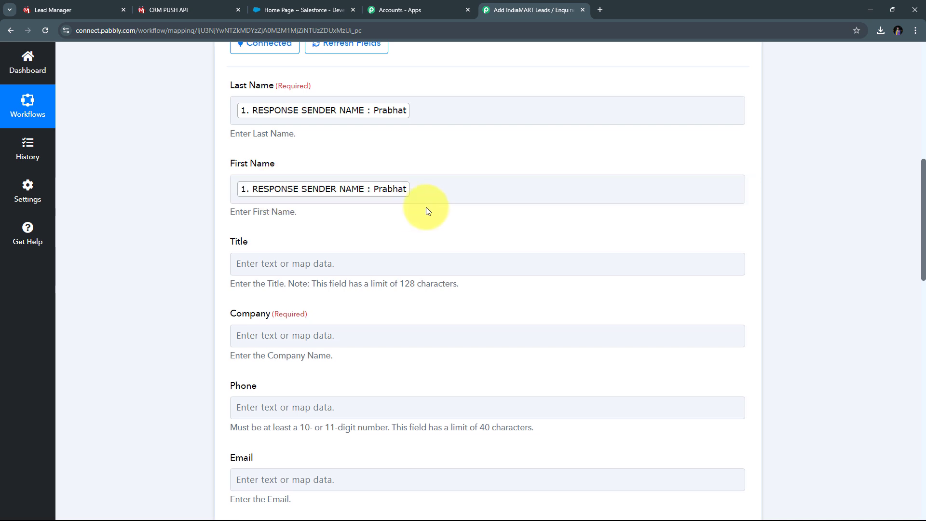
pyautogui.scroll(-3, 426, 207)
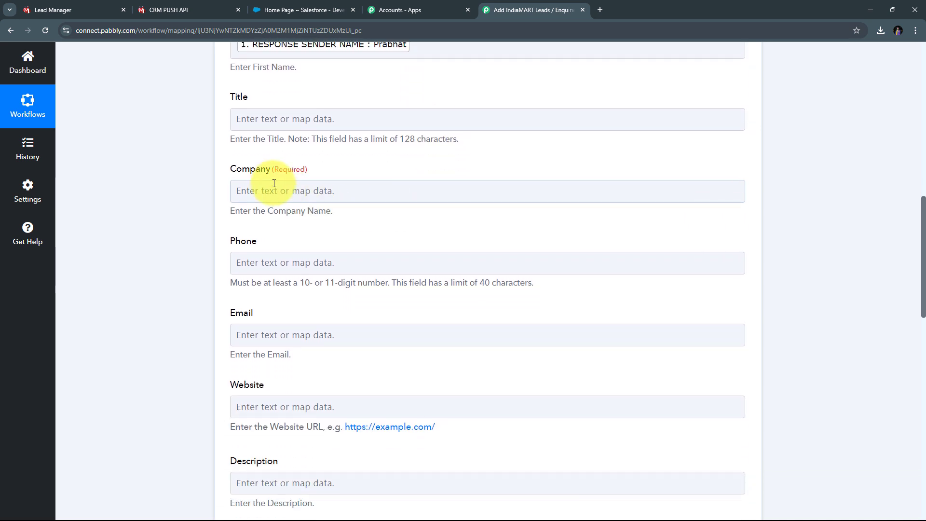
pyautogui.click(283, 184)
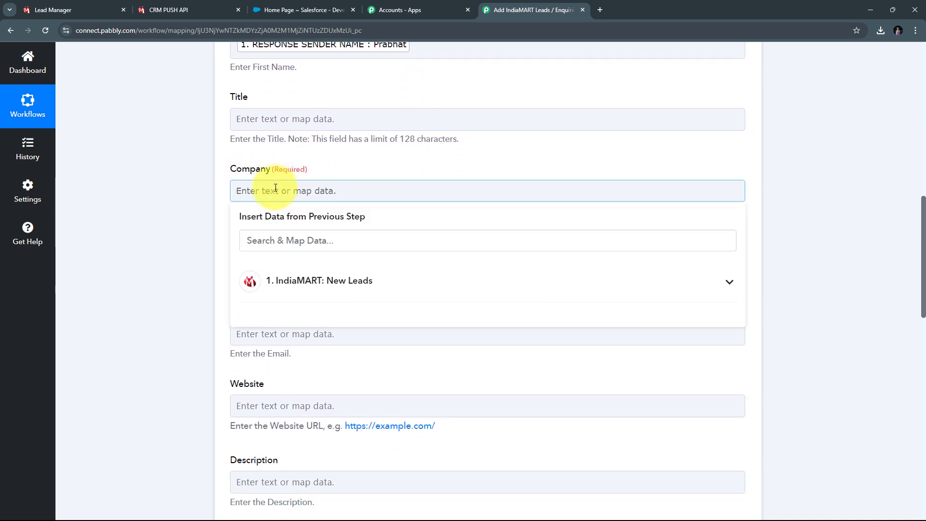
pyautogui.click(378, 283)
pyautogui.moveTo(743, 315); pyautogui.dragTo(738, 448)
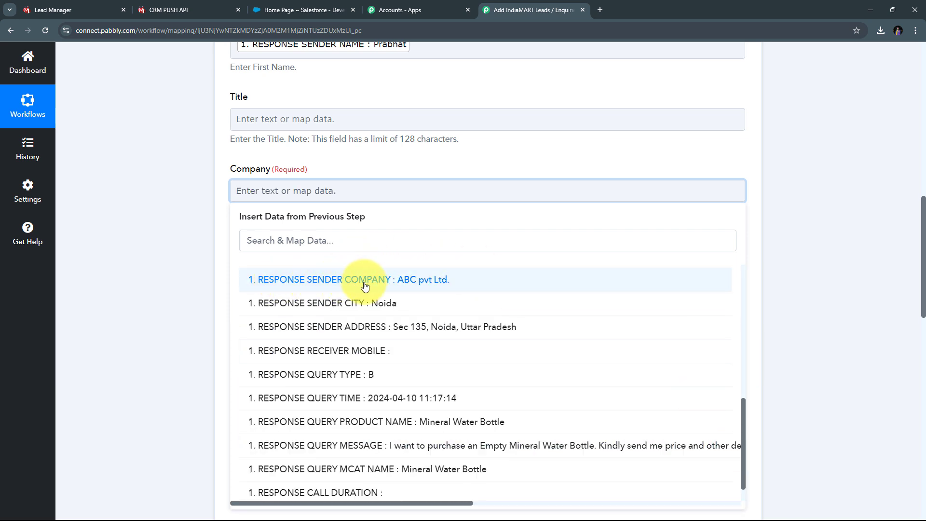
pyautogui.click(440, 285)
pyautogui.scroll(-1, 261, 239)
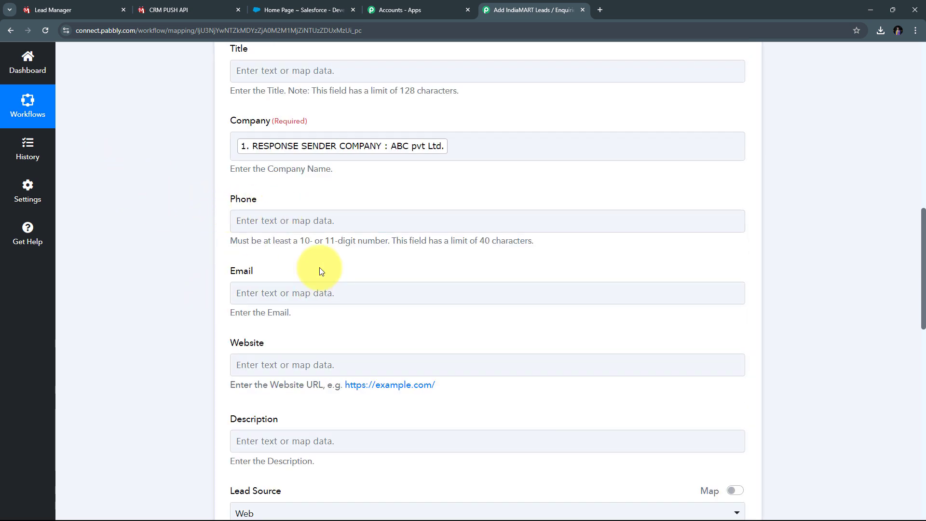
pyautogui.click(284, 221)
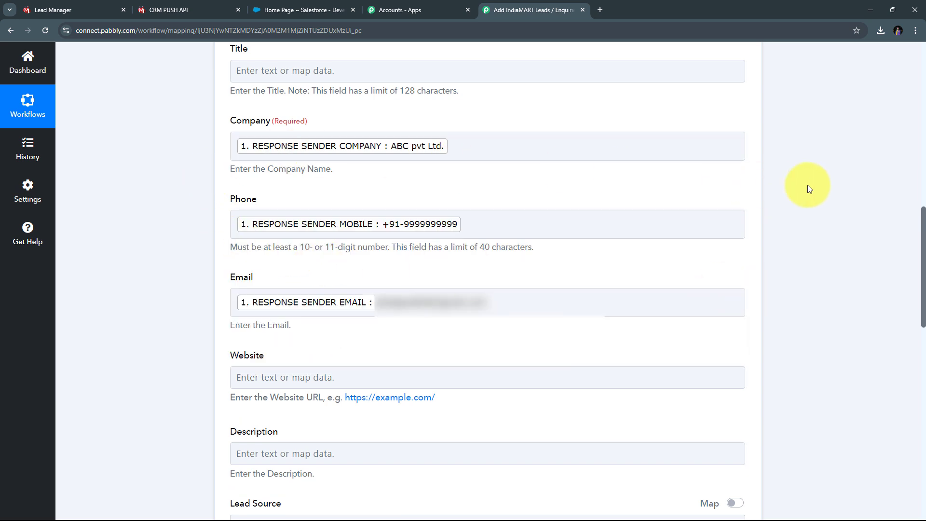
# - Map the lead's Description to RESPONSE QUERY MESSAGE from the IndiaMART New Leads data
pyautogui.scroll(-5, 923, 235)
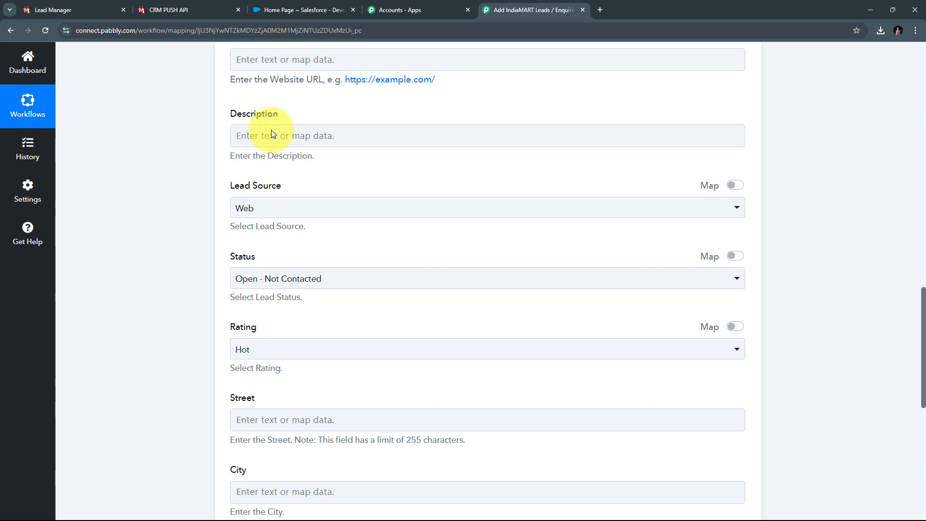
pyautogui.click(251, 138)
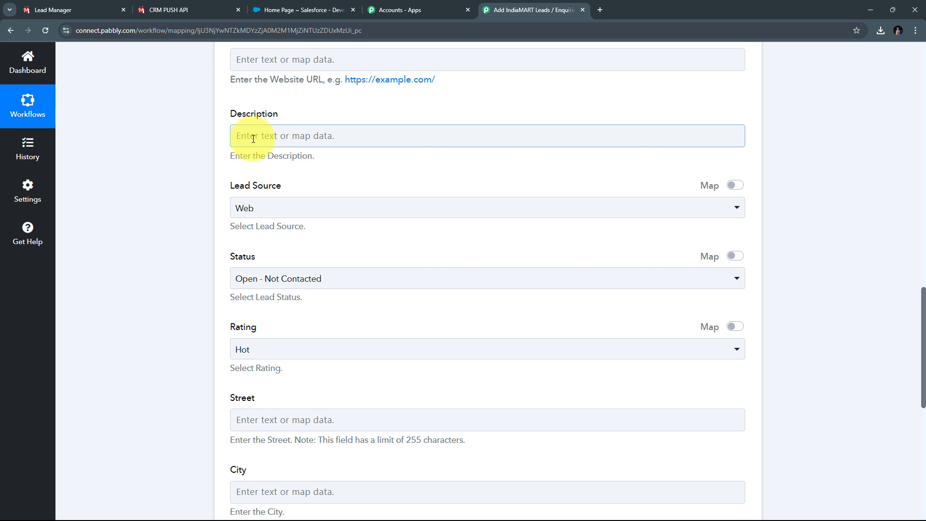
pyautogui.click(254, 139)
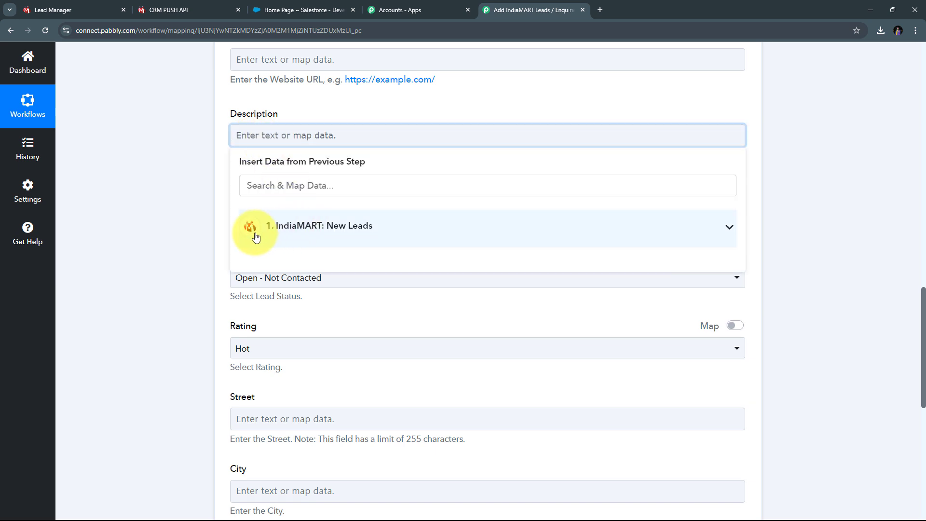
pyautogui.click(343, 250)
pyautogui.scroll(-10, 614, 483)
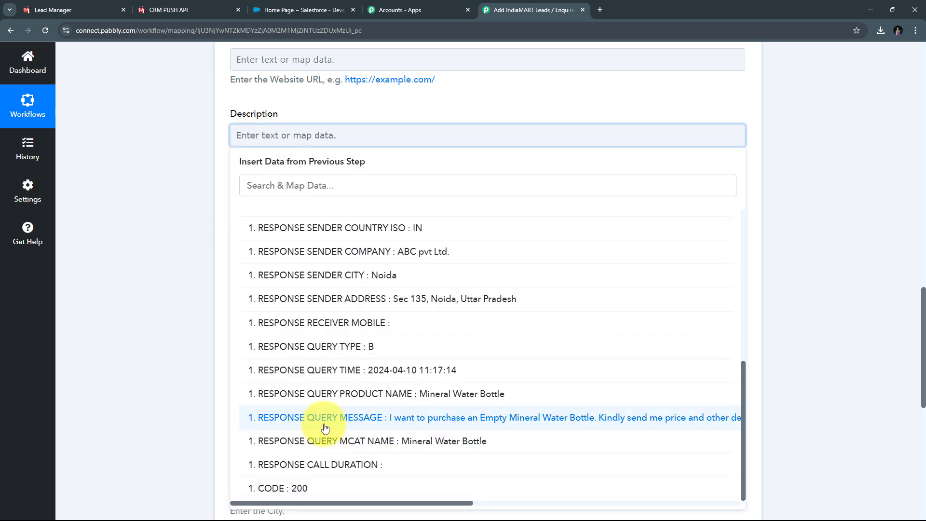
pyautogui.click(550, 424)
pyautogui.click(138, 227)
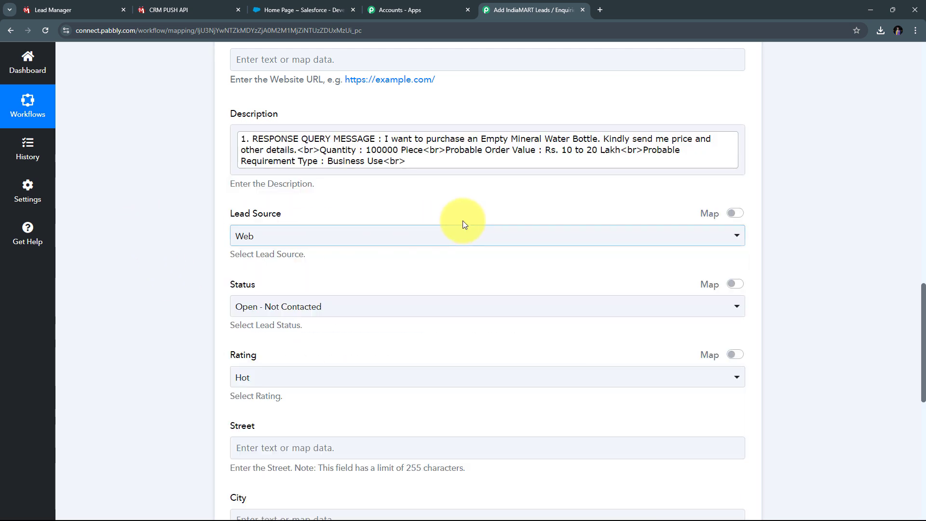
# - Set the Lead Source to Other and the lead Status to Open - Not Contacted
pyautogui.scroll(-1, 463, 223)
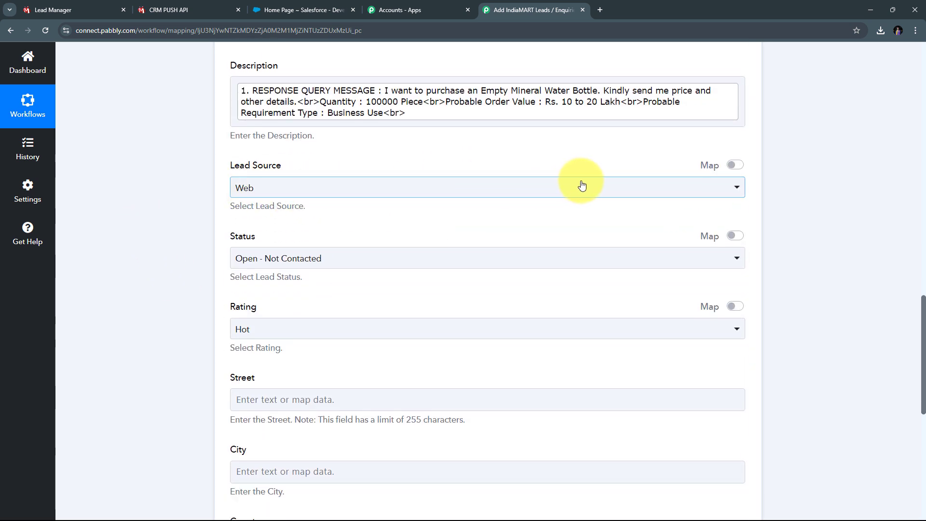
pyautogui.click(561, 191)
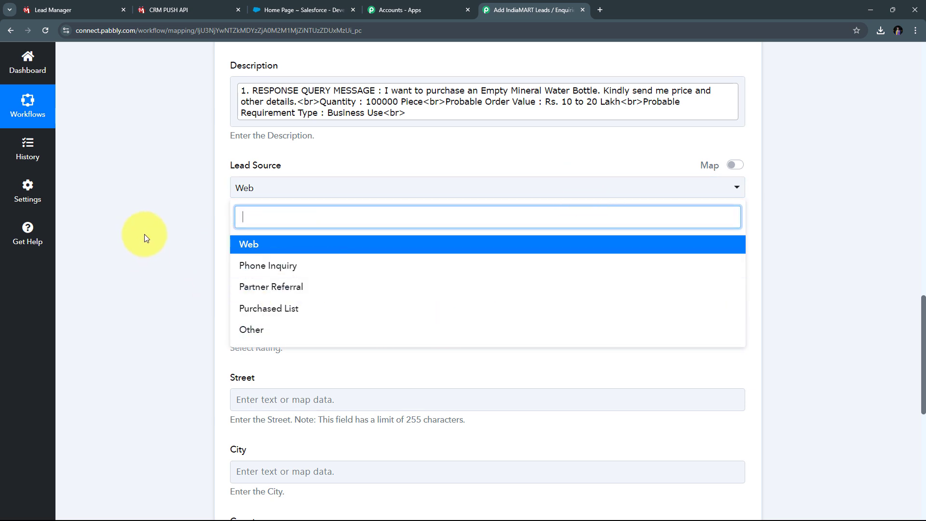
pyautogui.click(253, 330)
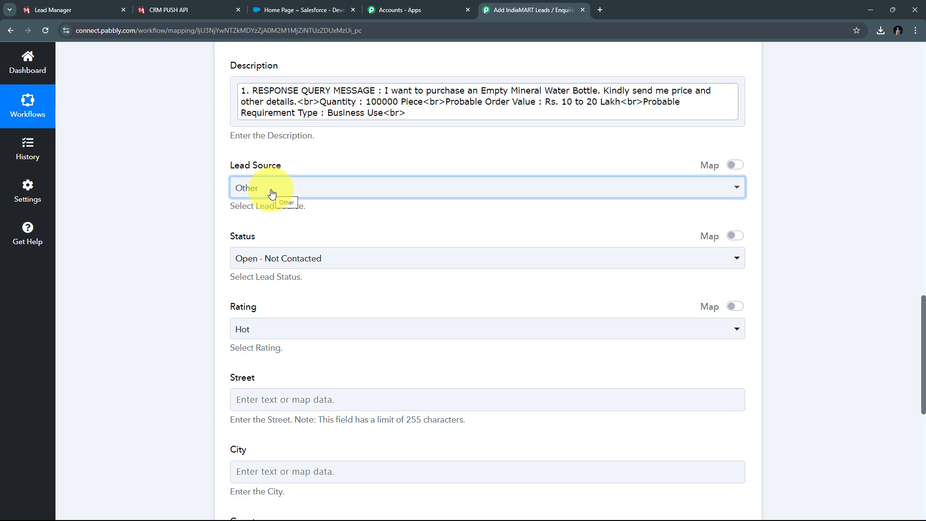
pyautogui.scroll(-1, 273, 193)
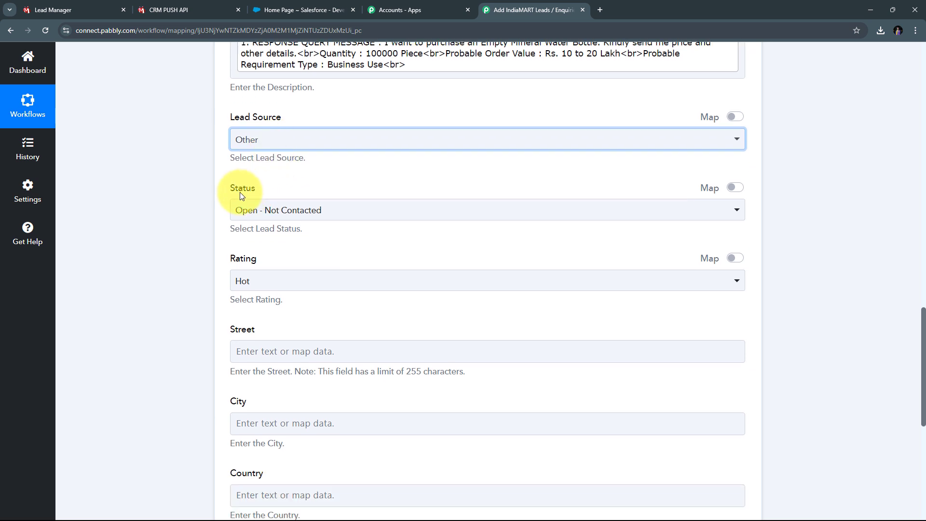
pyautogui.click(378, 211)
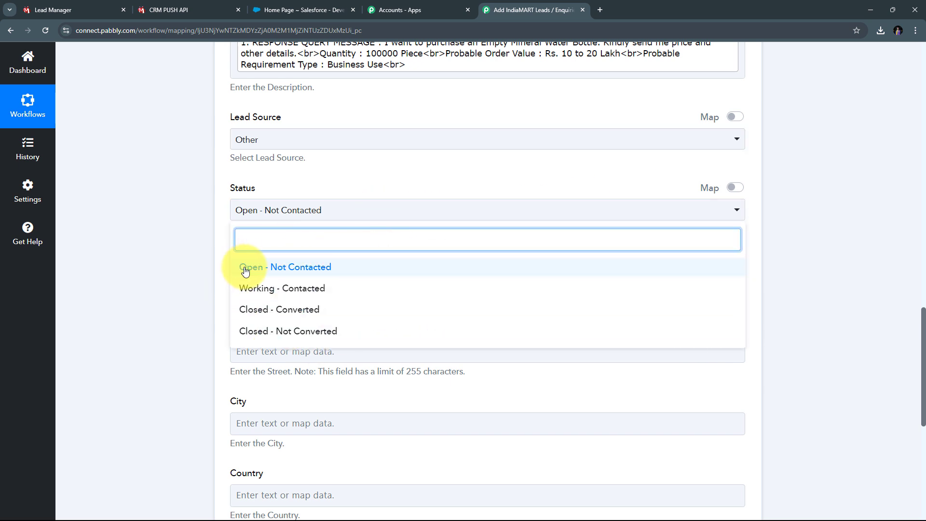
pyautogui.click(305, 268)
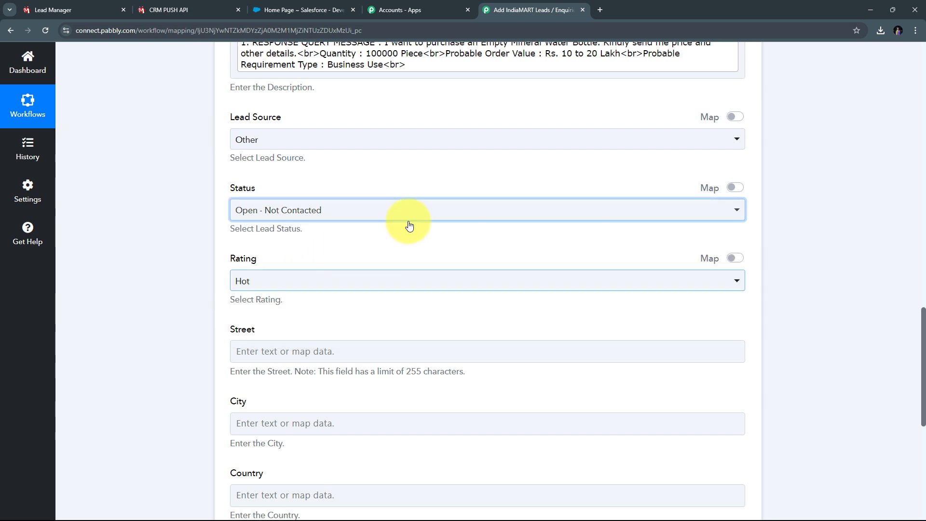
# - Map City to IndiaMART's RESPONSE SENDER CITY, and save the Create Lead action with a test request
pyautogui.scroll(-3, 408, 221)
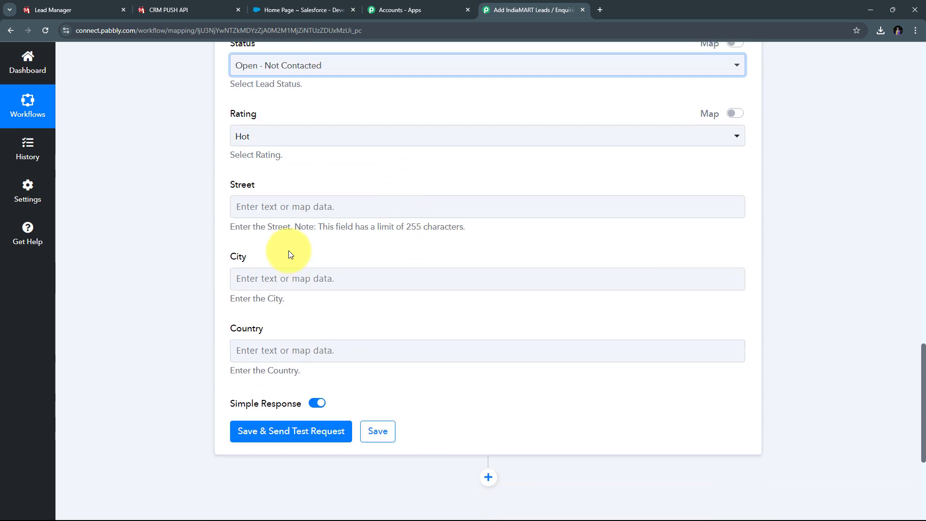
pyautogui.scroll(-1, 316, 237)
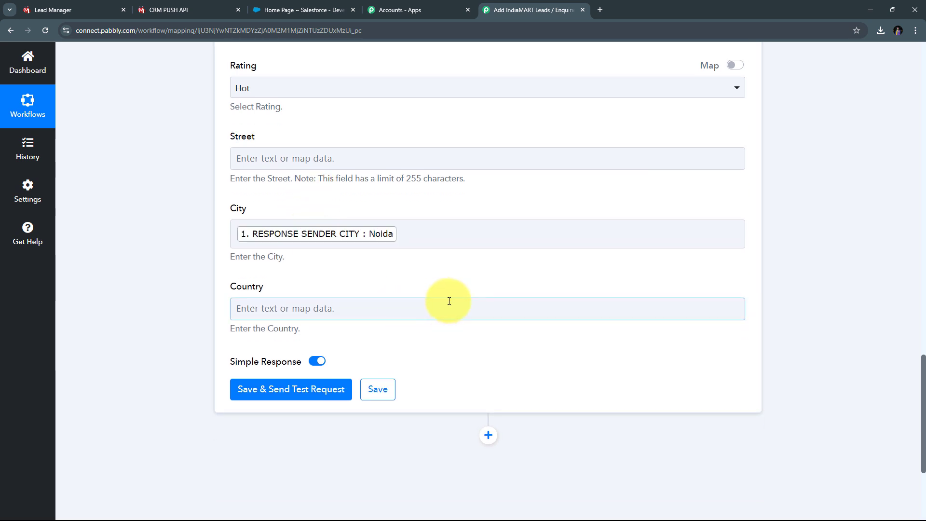
pyautogui.scroll(2, 450, 302)
pyautogui.scroll(-2, 450, 301)
pyautogui.scroll(2, 449, 301)
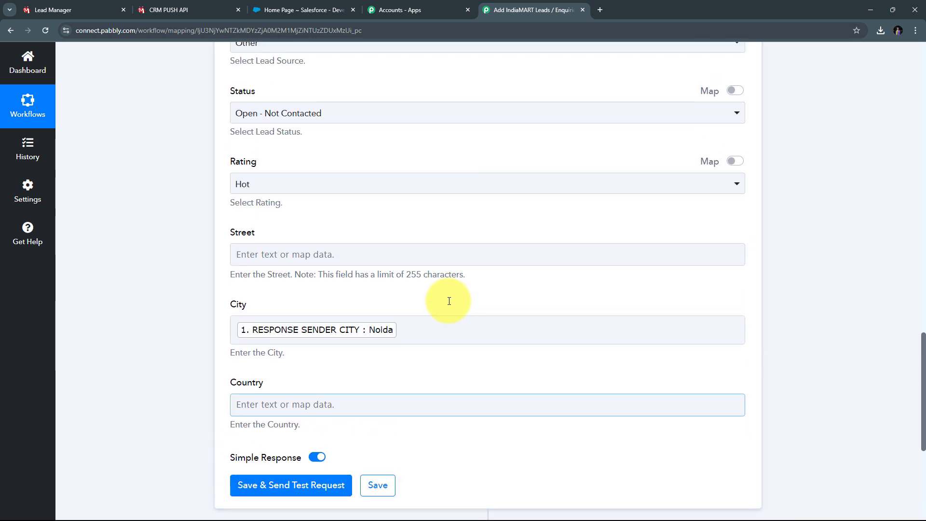
pyautogui.scroll(-1, 449, 301)
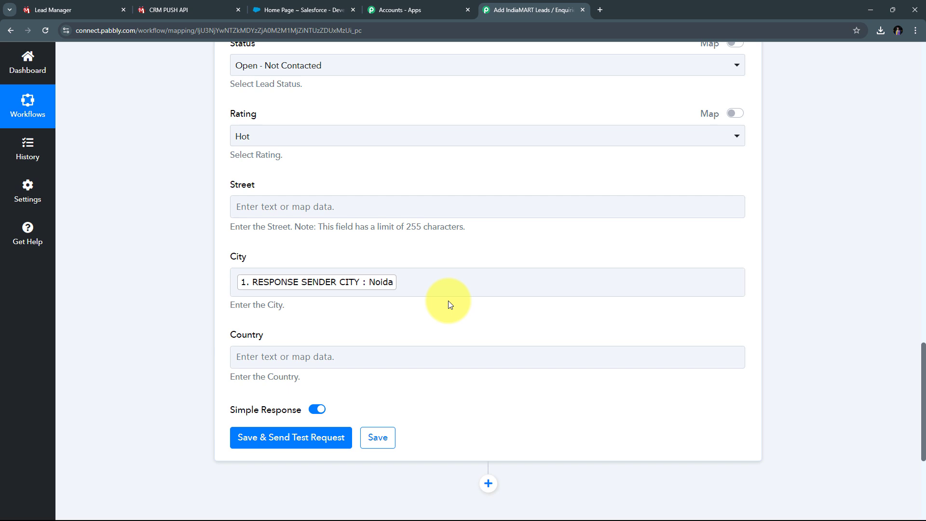
pyautogui.scroll(-3, 463, 233)
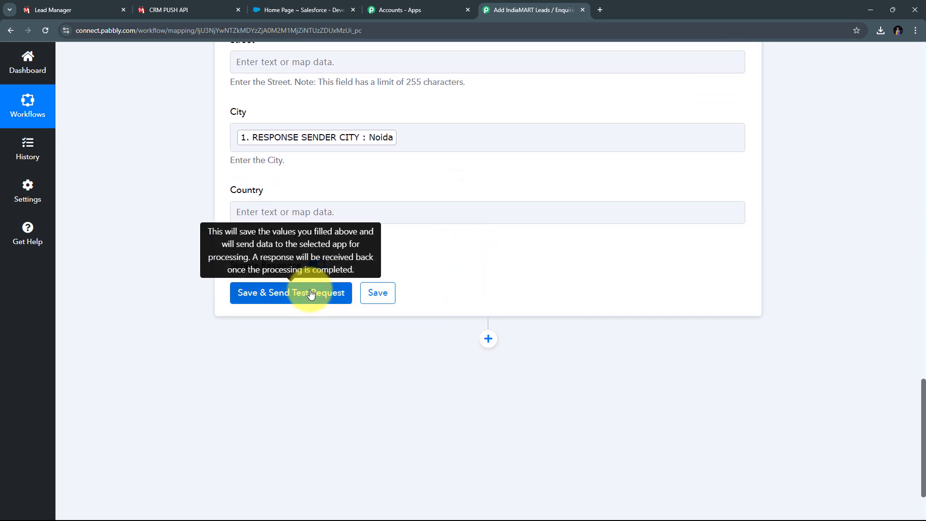
pyautogui.click(311, 294)
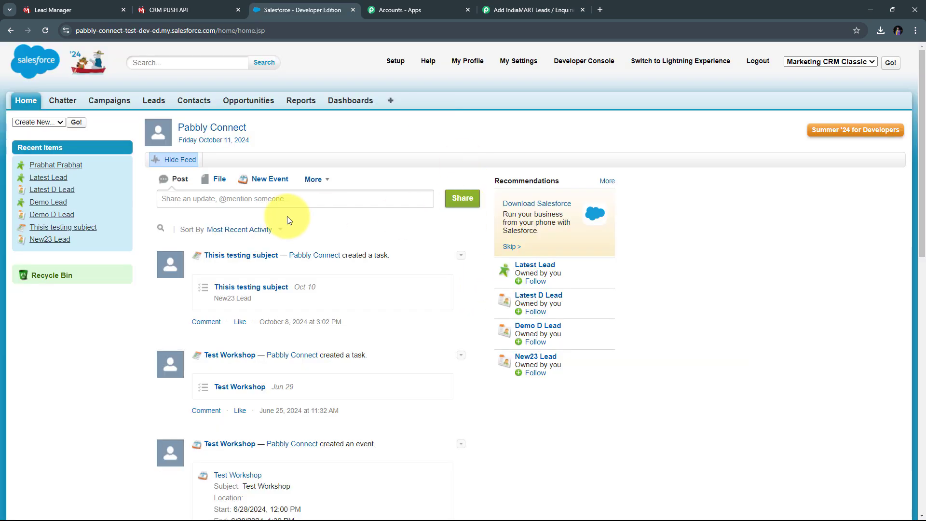
# - Check the test lead in Salesforce's Leads list and return to the Pabbly Connect workflow to review its trigger and action
pyautogui.click(156, 105)
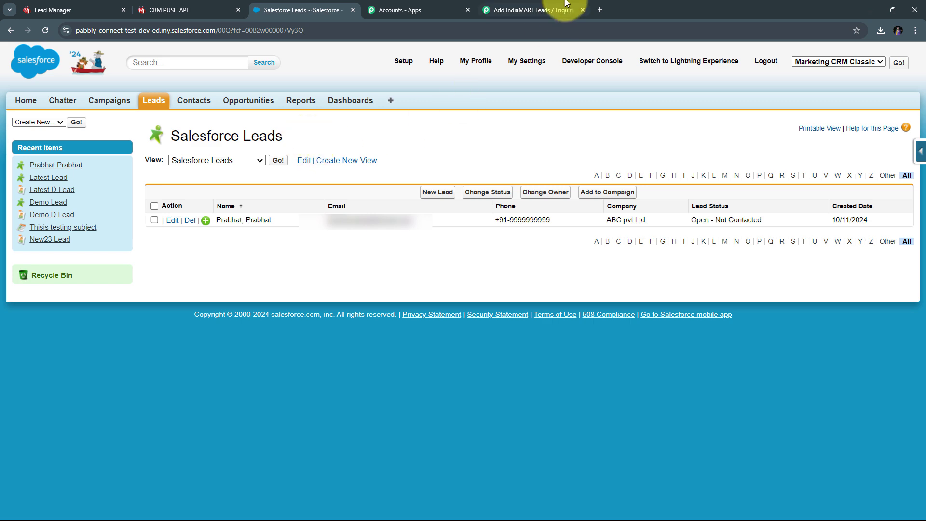
pyautogui.click(536, 9)
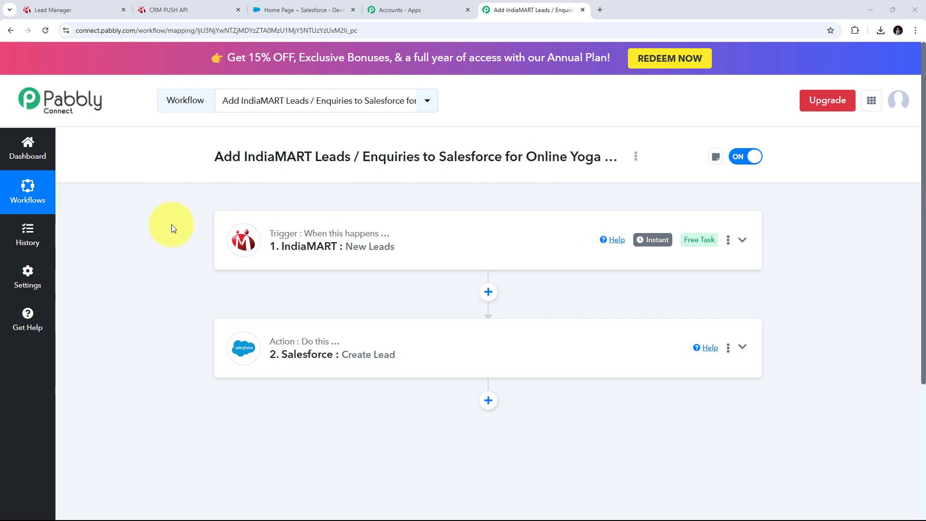
pyautogui.moveTo(272, 234)
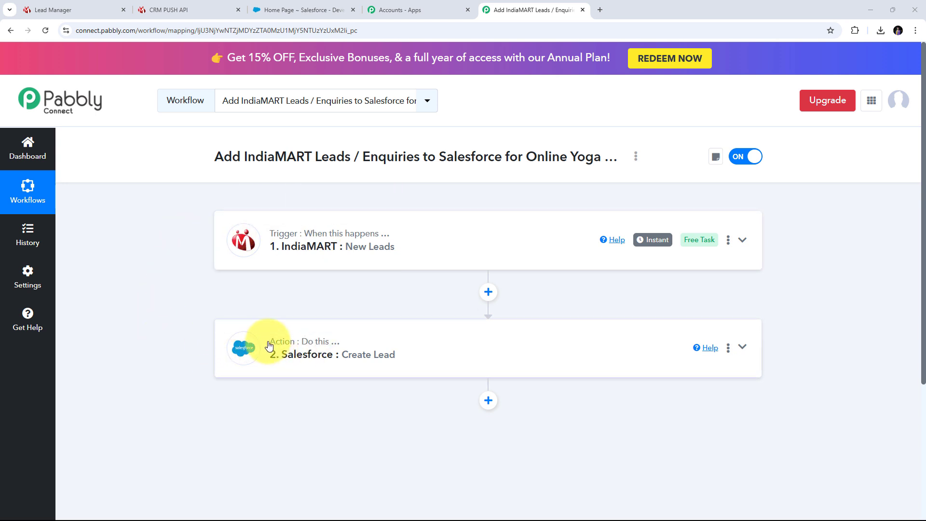
pyautogui.moveTo(322, 361)
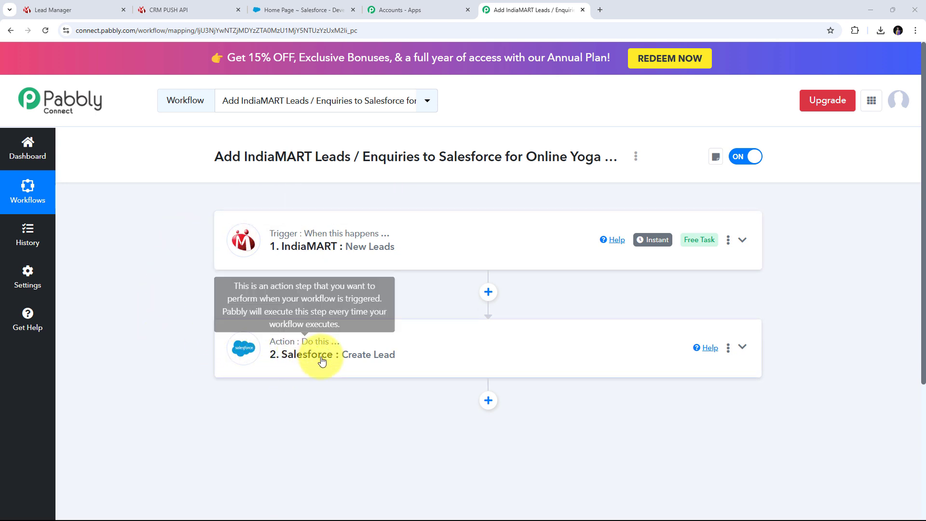